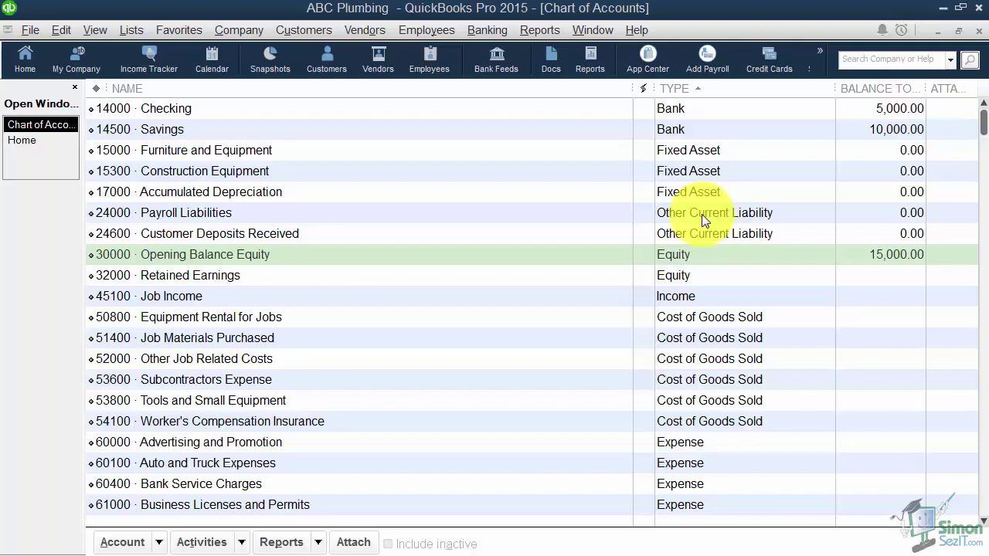
Step: Start a new account in the chart of accounts with Long Term Liability as its account type
{"action": "left_click", "coordinate": [702, 214]}
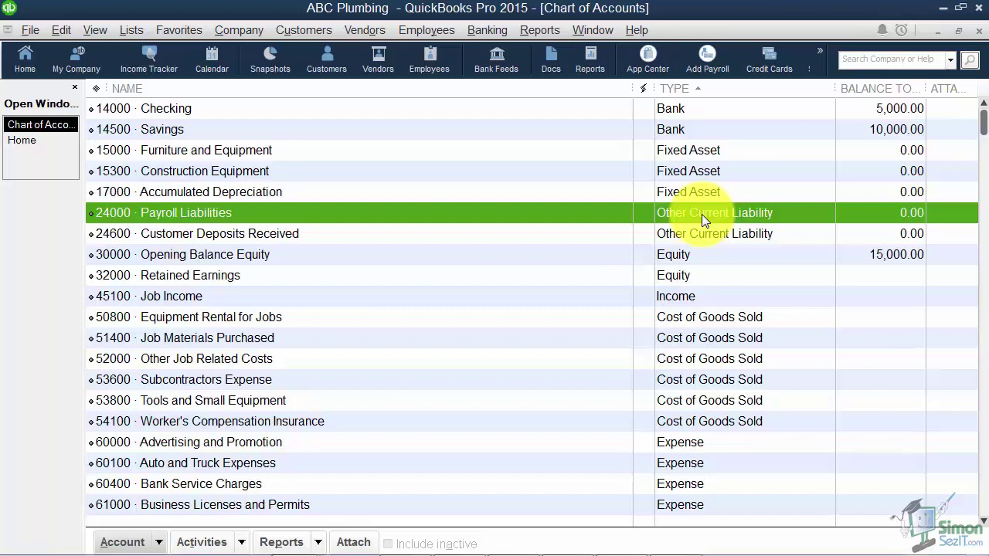
{"action": "right_click", "coordinate": [233, 213]}
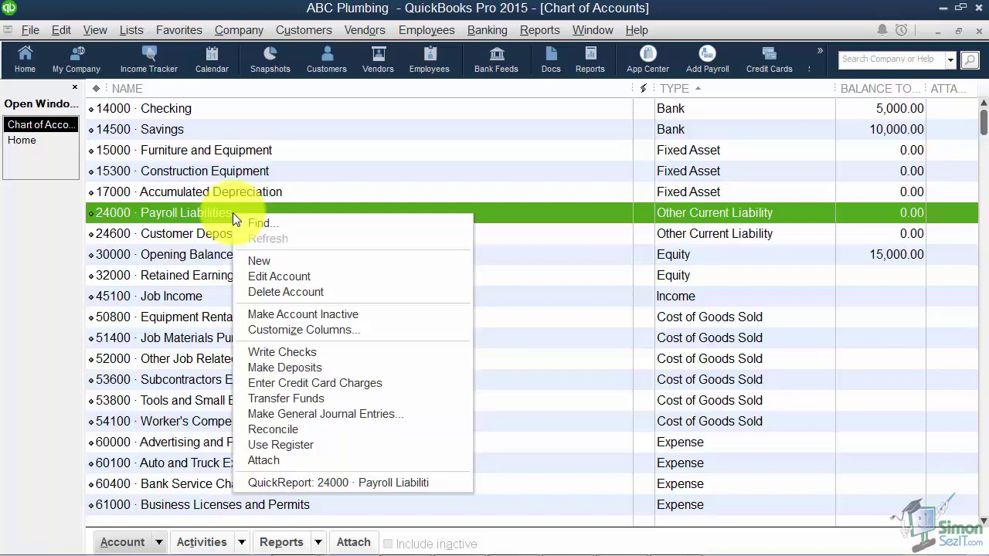
{"action": "left_click", "coordinate": [259, 261]}
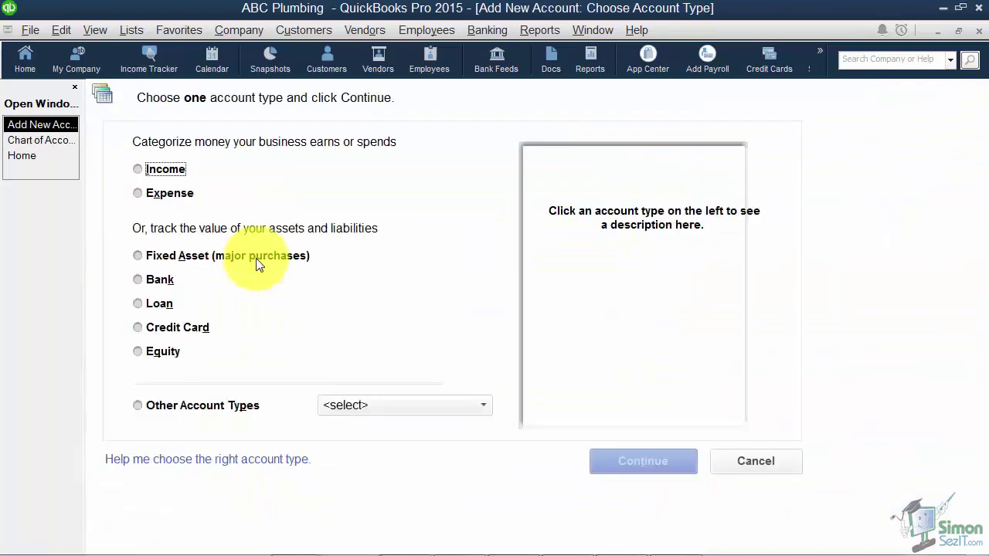
{"action": "left_click", "coordinate": [140, 308]}
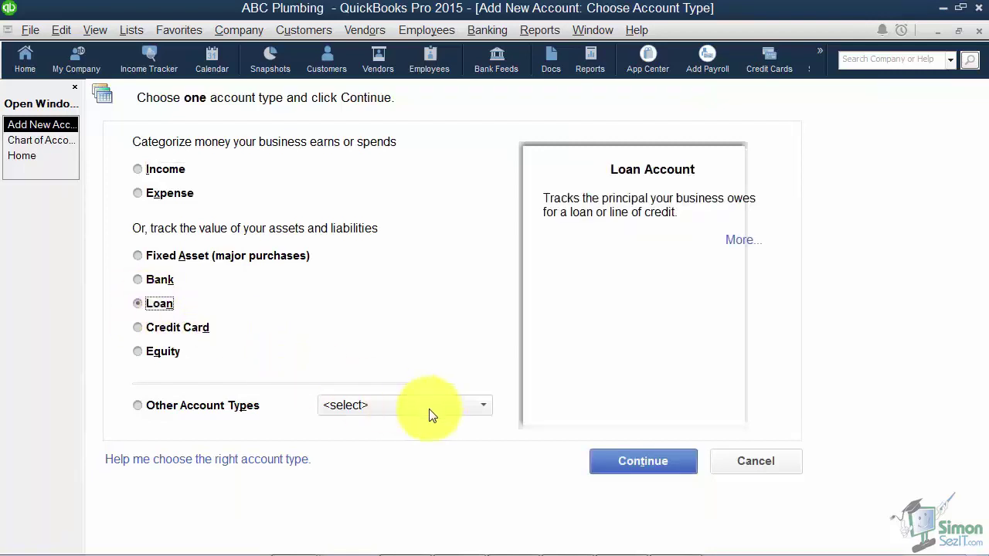
{"action": "left_click", "coordinate": [481, 409]}
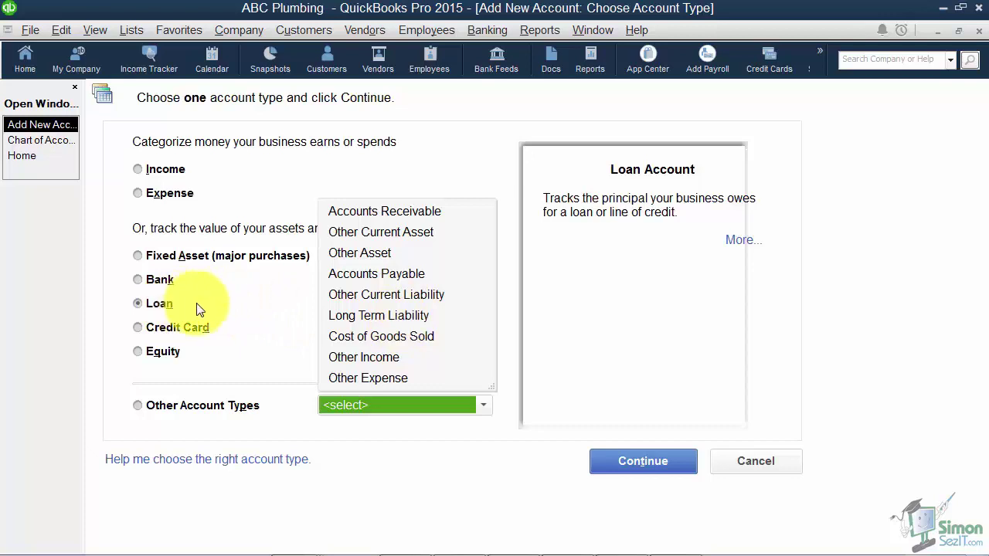
{"action": "left_click", "coordinate": [360, 318]}
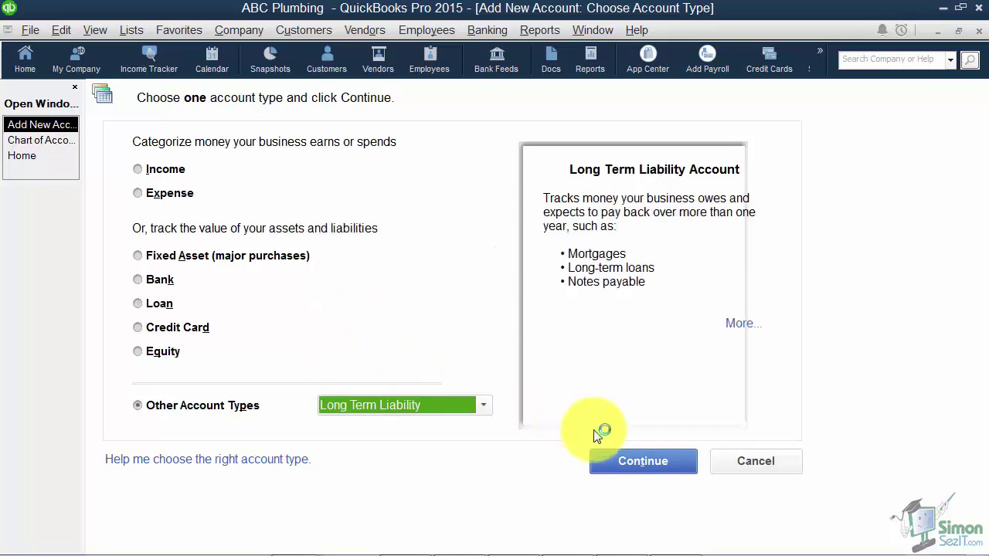
{"action": "left_click", "coordinate": [643, 460]}
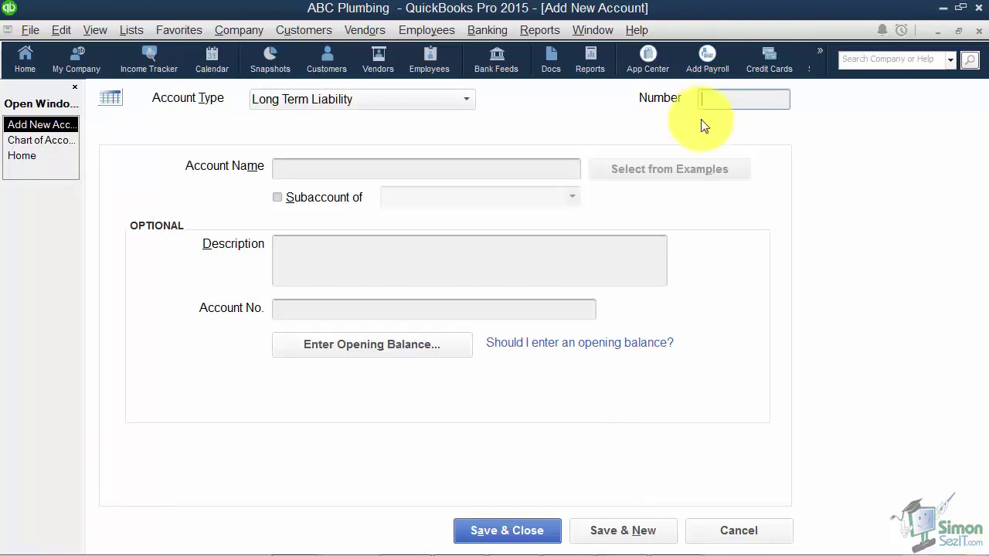
Step: Give the long term liability account the number 24700 and the name Auto Loan
{"action": "type", "text": "24700"}
{"action": "key", "text": "Tab"}
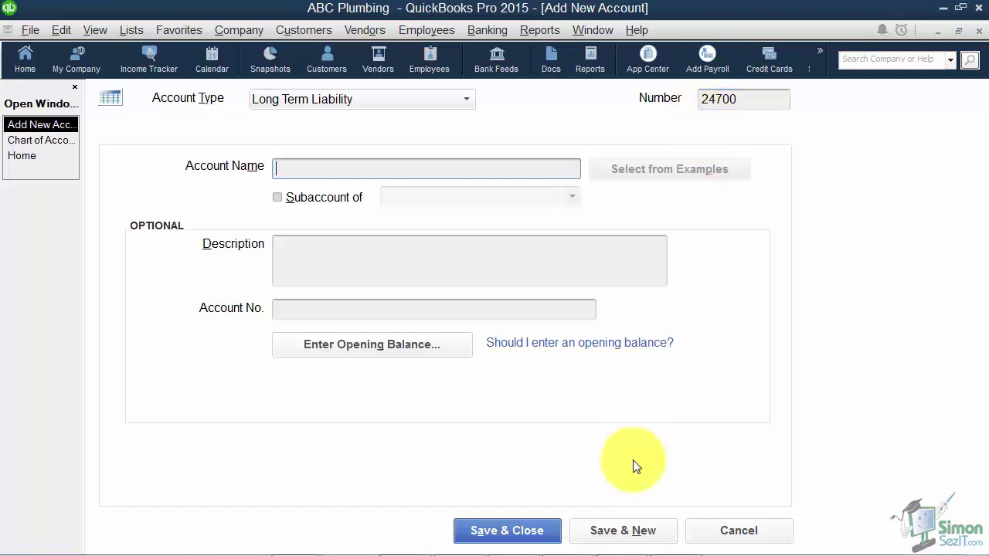
{"action": "type", "text": "Auto Loan"}
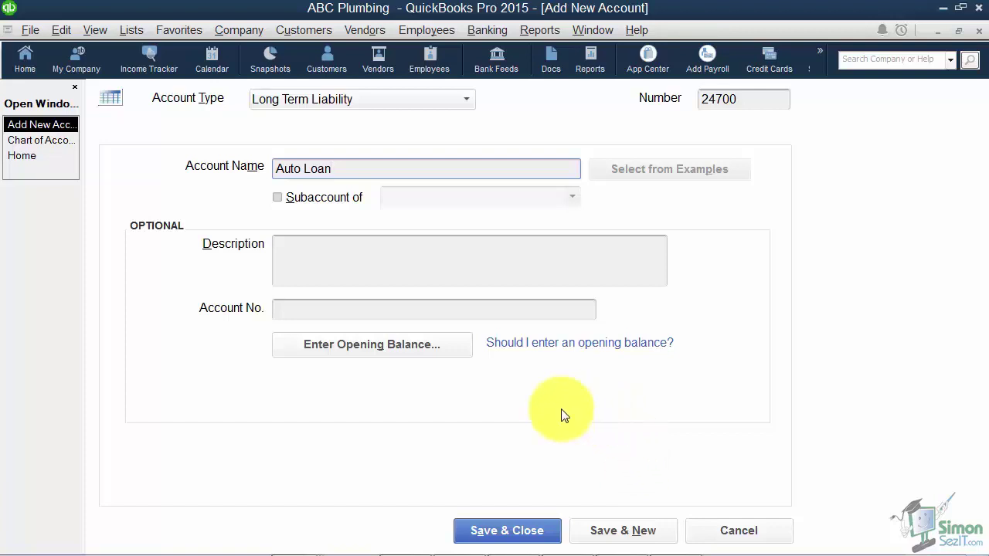
Step: Enter an opening balance of 19,000 as of 01/01/2014 for Auto Loan and save the account, accepting the past date
{"action": "left_click", "coordinate": [391, 345]}
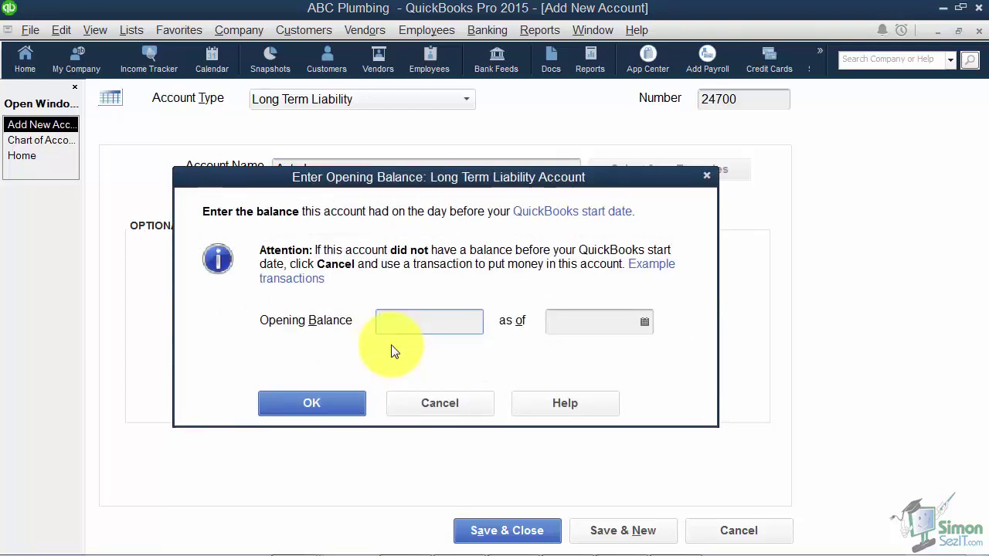
{"action": "type", "text": "19,000"}
{"action": "key", "text": "Tab"}
{"action": "type", "text": "0101"}
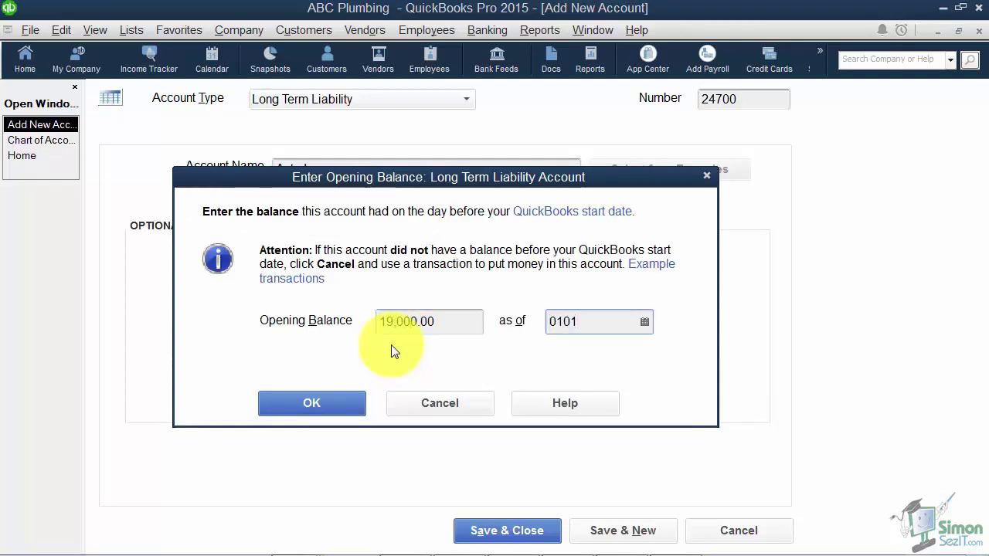
{"action": "type", "text": "2014"}
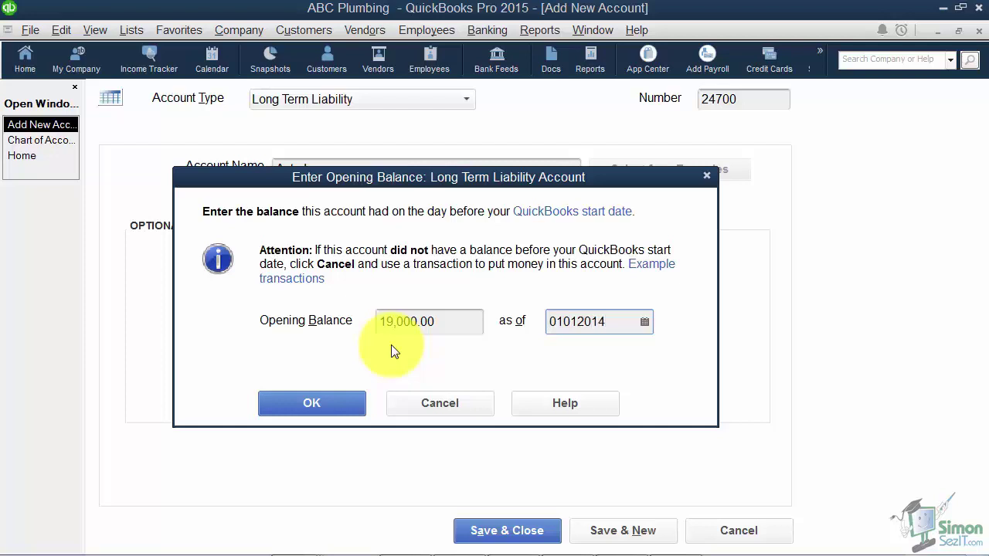
{"action": "left_click", "coordinate": [352, 404]}
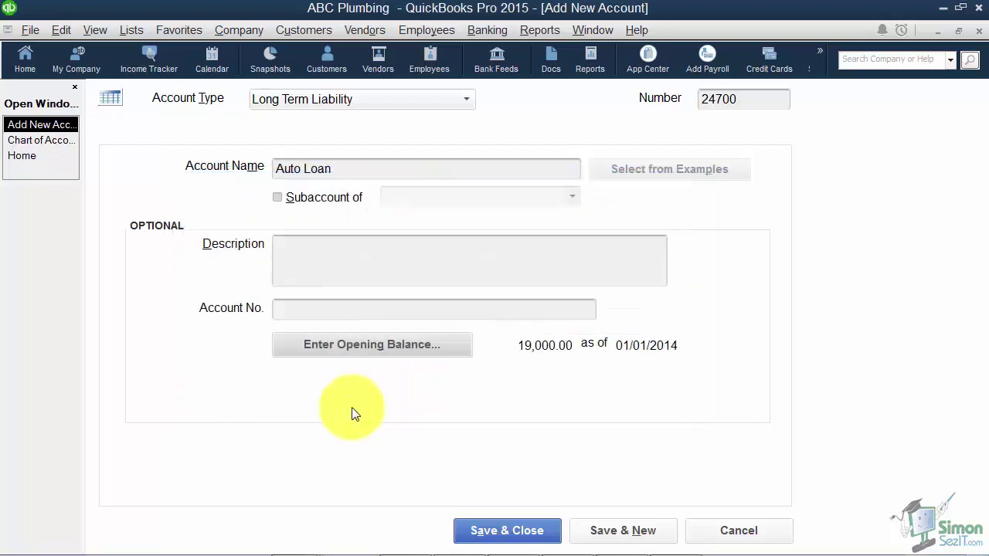
{"action": "left_click", "coordinate": [508, 528]}
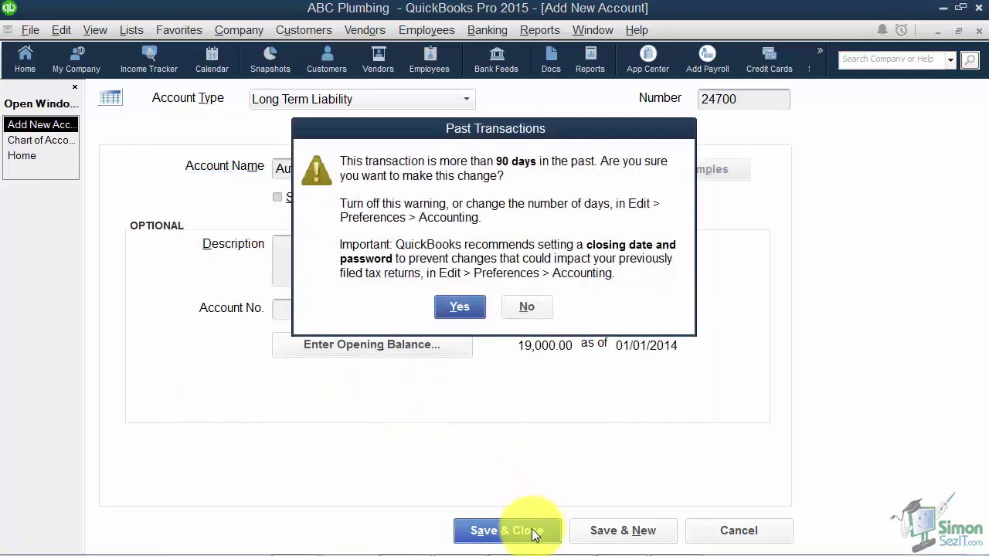
{"action": "left_click", "coordinate": [468, 310]}
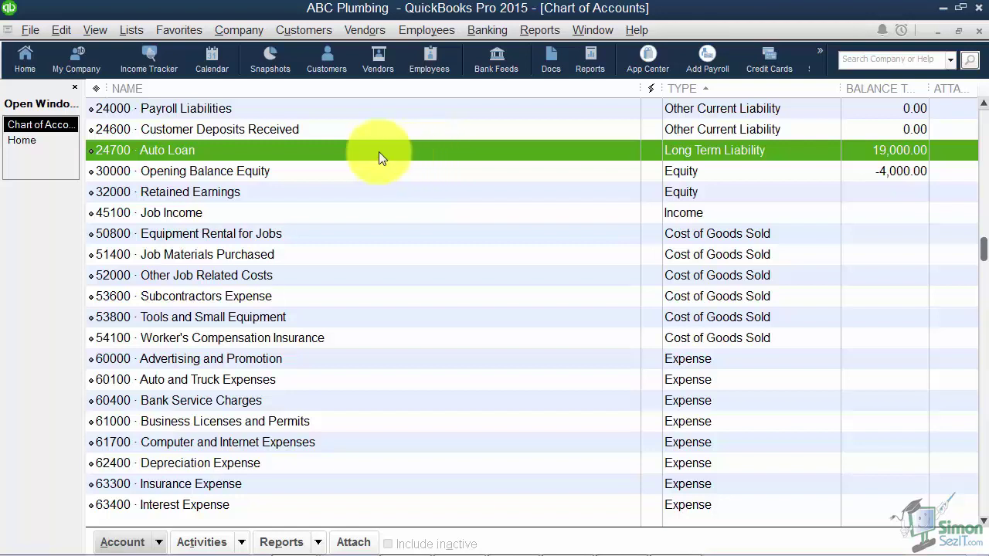
Step: Start another new account in the chart of accounts with Credit Card as its account type
{"action": "right_click", "coordinate": [286, 155]}
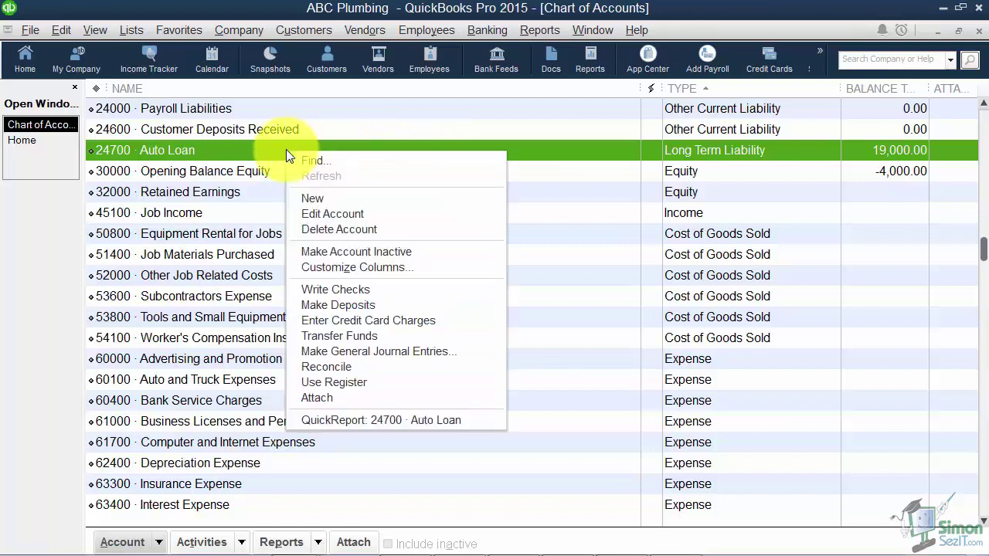
{"action": "left_click", "coordinate": [319, 199]}
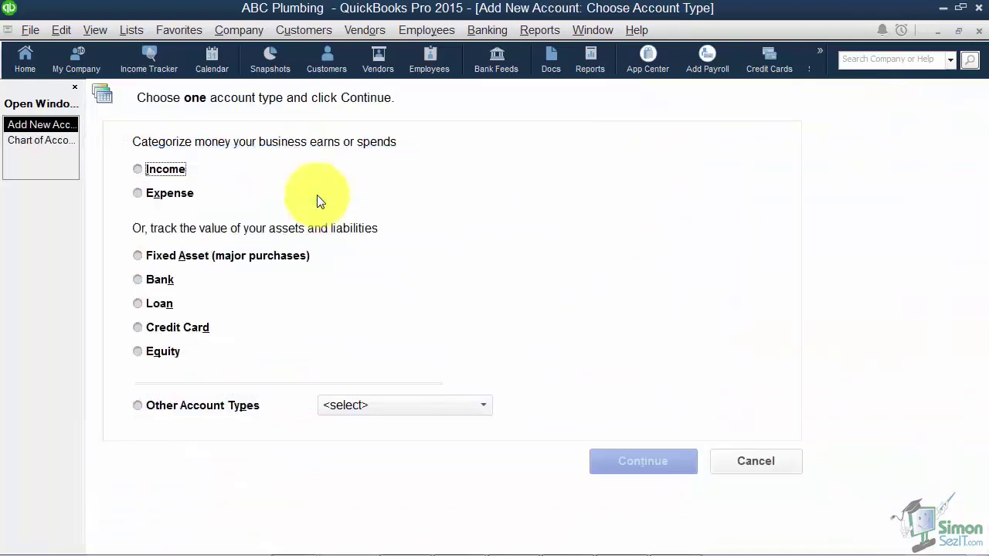
{"action": "left_click", "coordinate": [145, 332]}
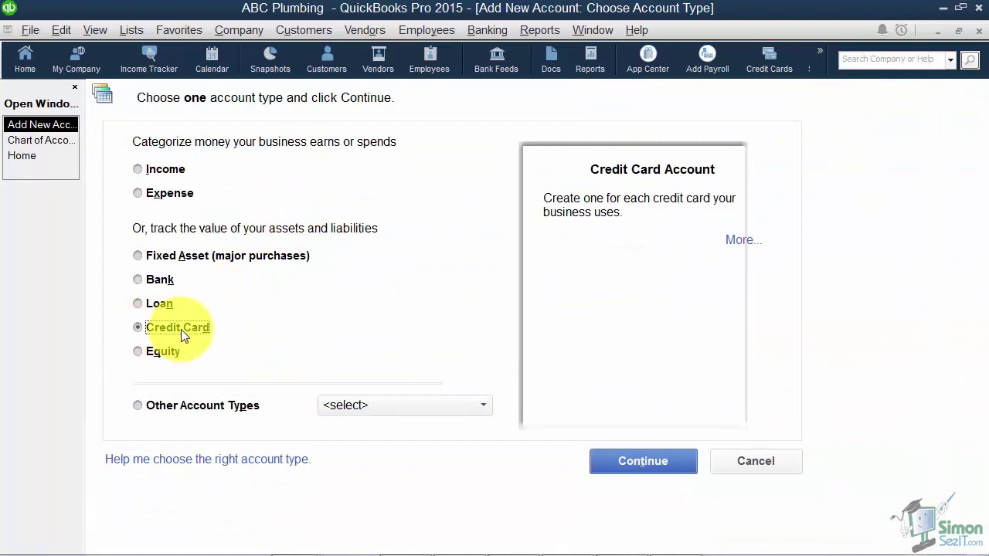
{"action": "left_click", "coordinate": [622, 460]}
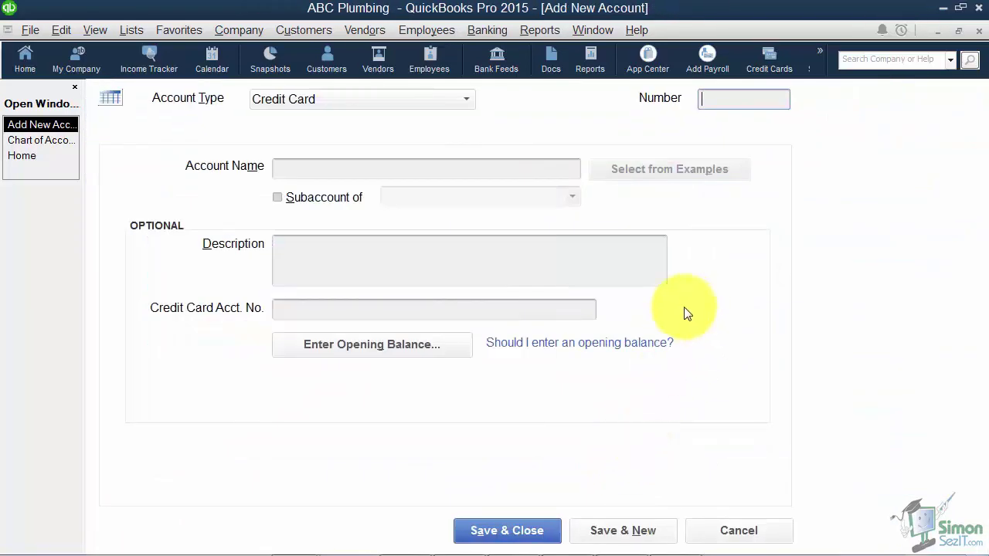
Step: Give the credit card account the number 25000 and the name VISA, leaving the description empty
{"action": "type", "text": "25000"}
{"action": "key", "text": "Tab"}
{"action": "type", "text": "VISA"}
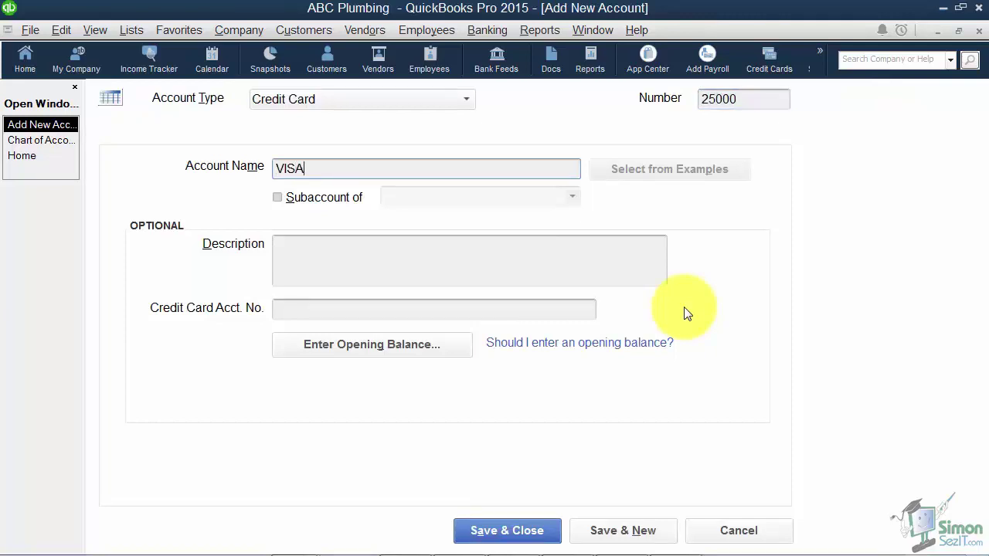
{"action": "left_click", "coordinate": [363, 252]}
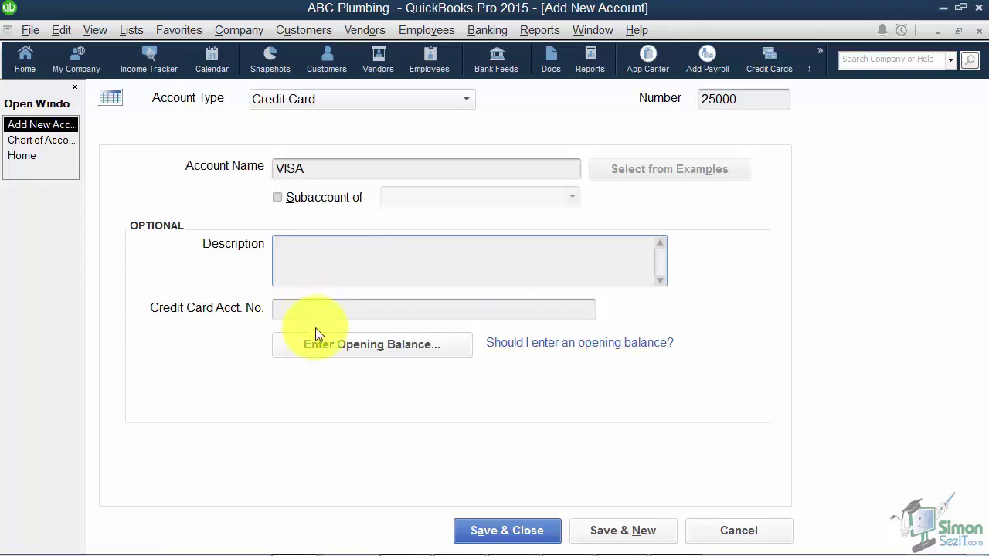
Step: Enter a statement ending balance of 7,500.00 dated 01/01/2014 for VISA and save the account, accepting the past date
{"action": "left_click", "coordinate": [331, 347]}
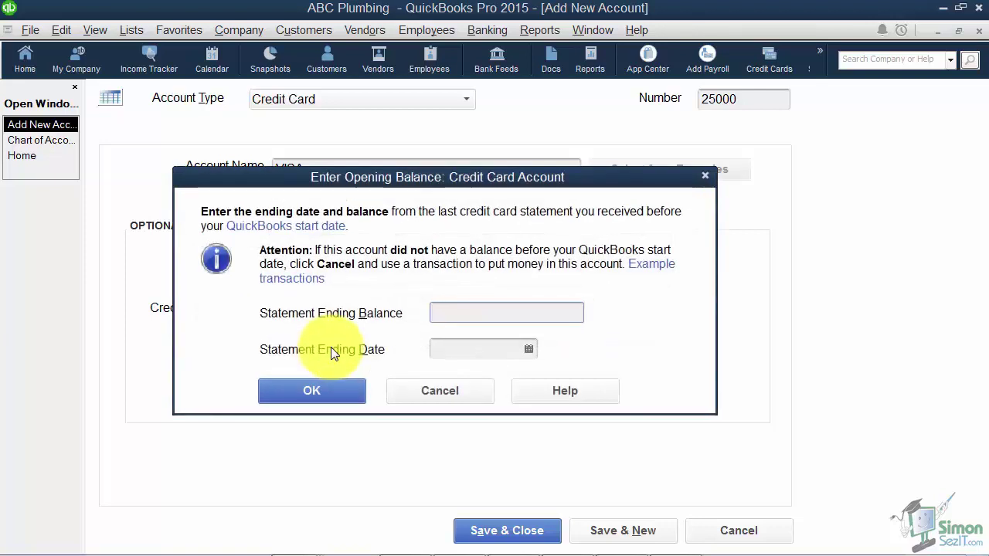
{"action": "type", "text": "7,500.00"}
{"action": "key", "text": "Tab"}
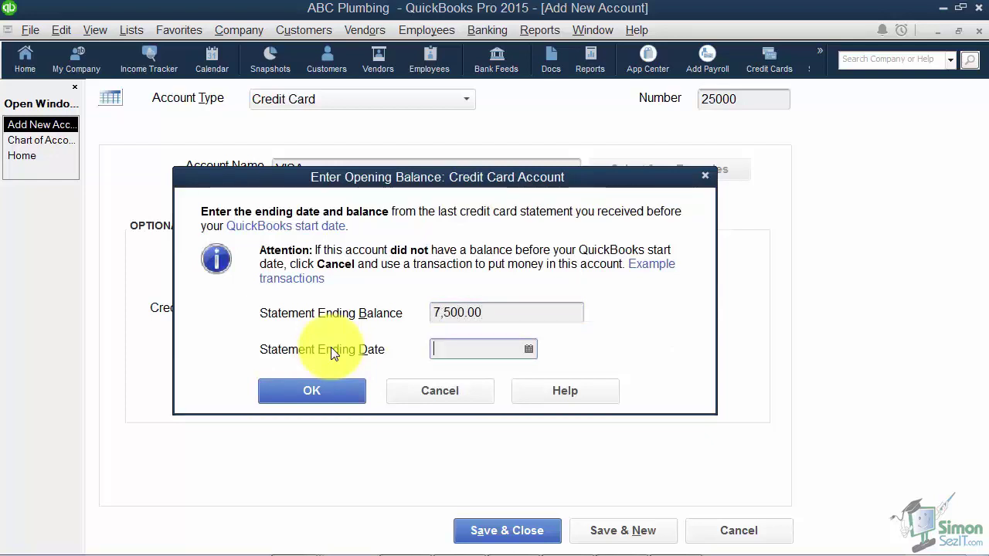
{"action": "type", "text": "01012014"}
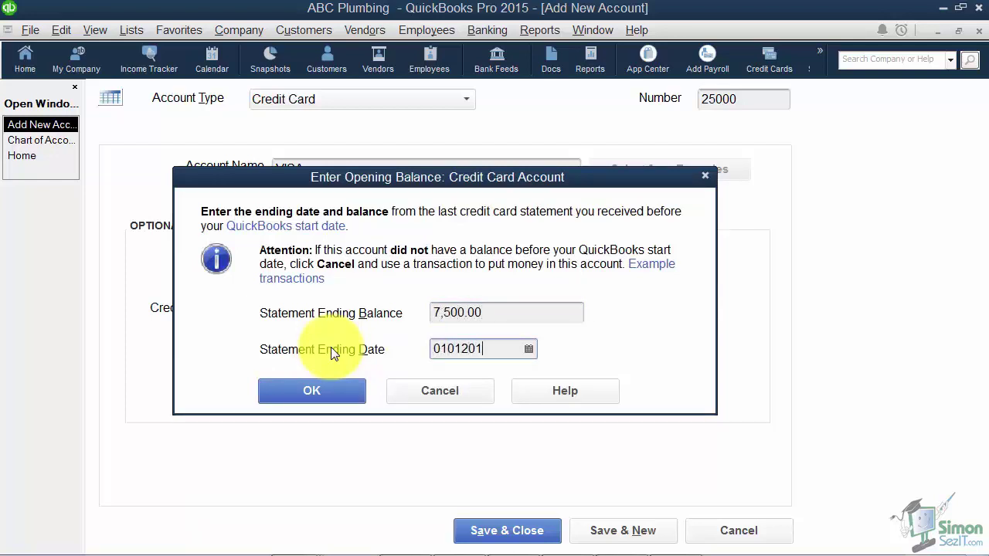
{"action": "left_click", "coordinate": [338, 391]}
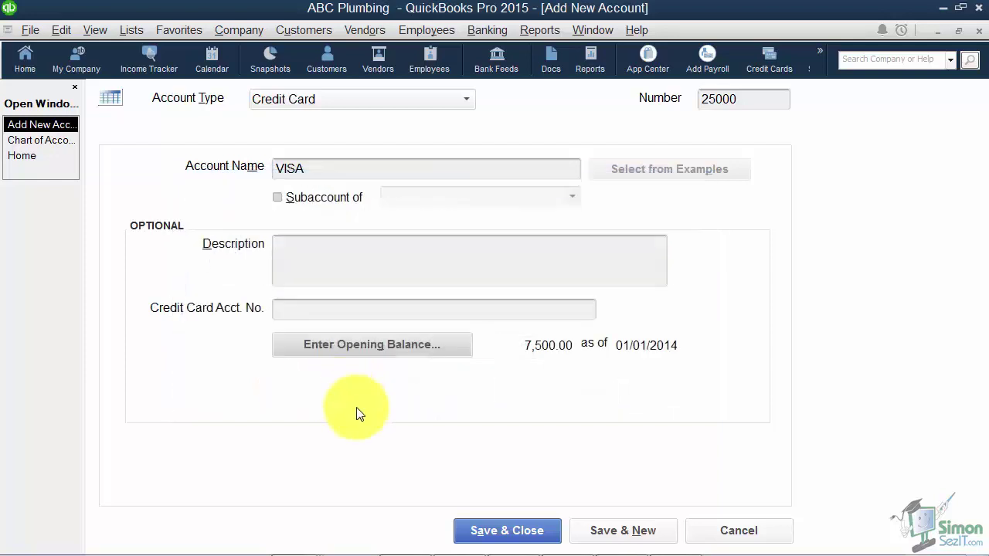
{"action": "left_click", "coordinate": [493, 533]}
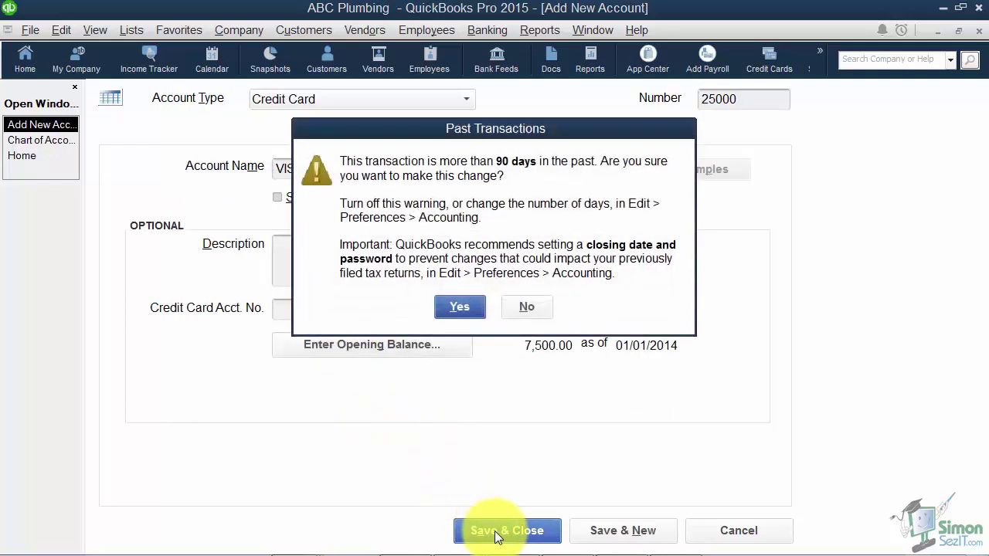
{"action": "left_click", "coordinate": [460, 307]}
{"action": "left_click", "coordinate": [525, 378]}
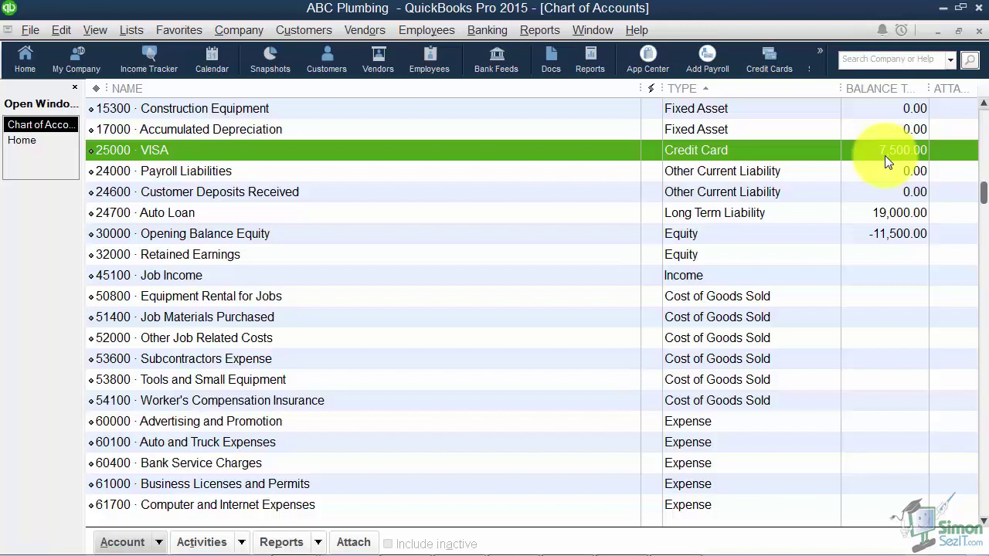
Step: Start a new account from the Opening Balance Equity row with Equity as its account type
{"action": "left_click", "coordinate": [706, 235]}
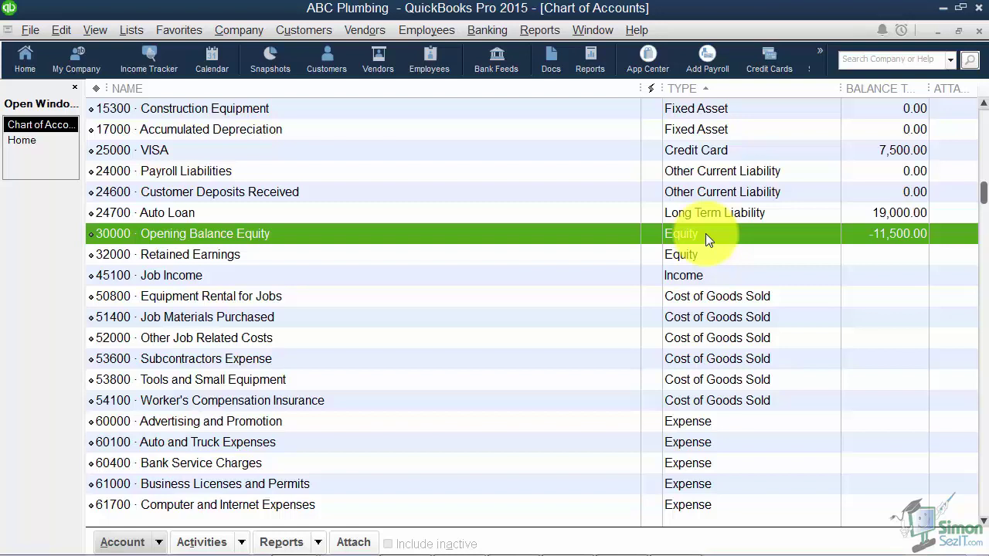
{"action": "right_click", "coordinate": [257, 236]}
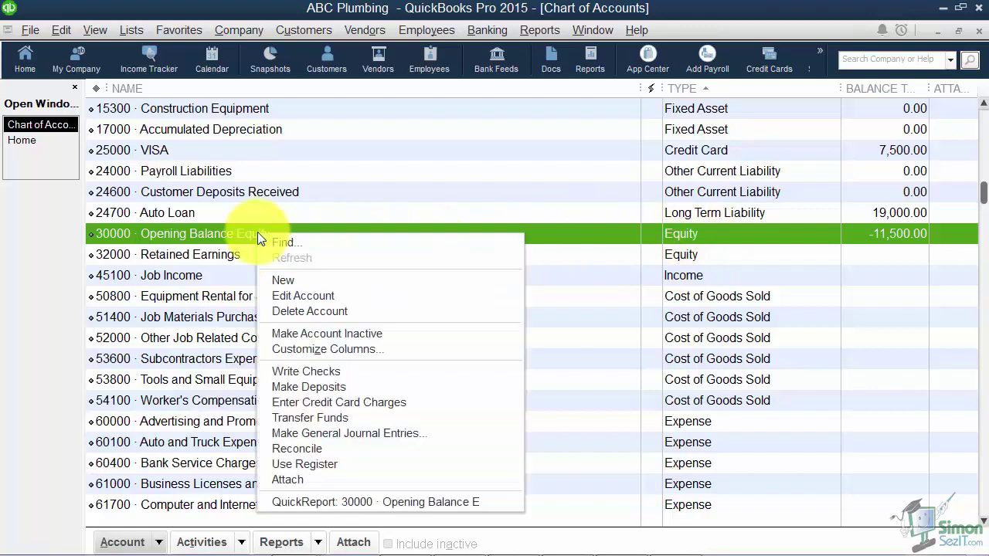
{"action": "left_click", "coordinate": [285, 281]}
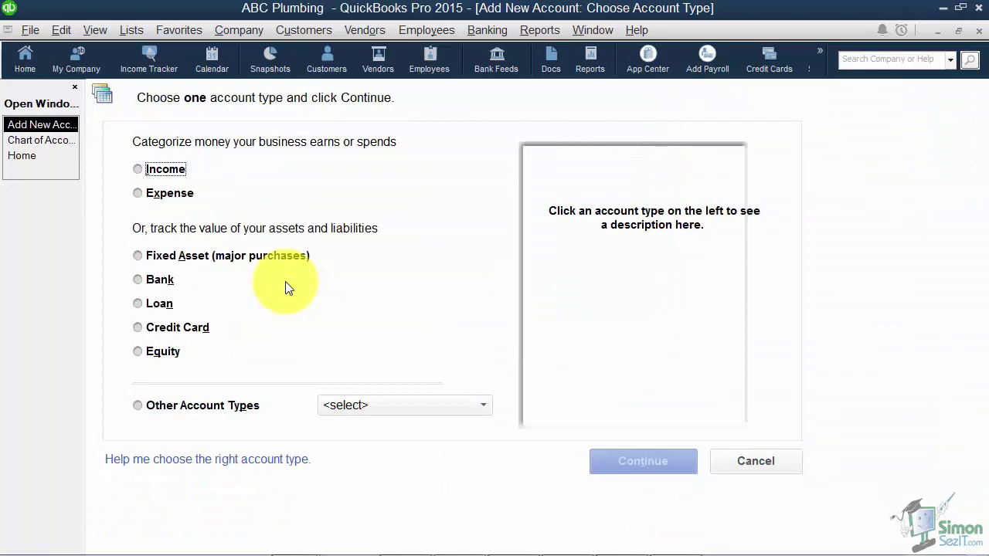
{"action": "left_click", "coordinate": [139, 354]}
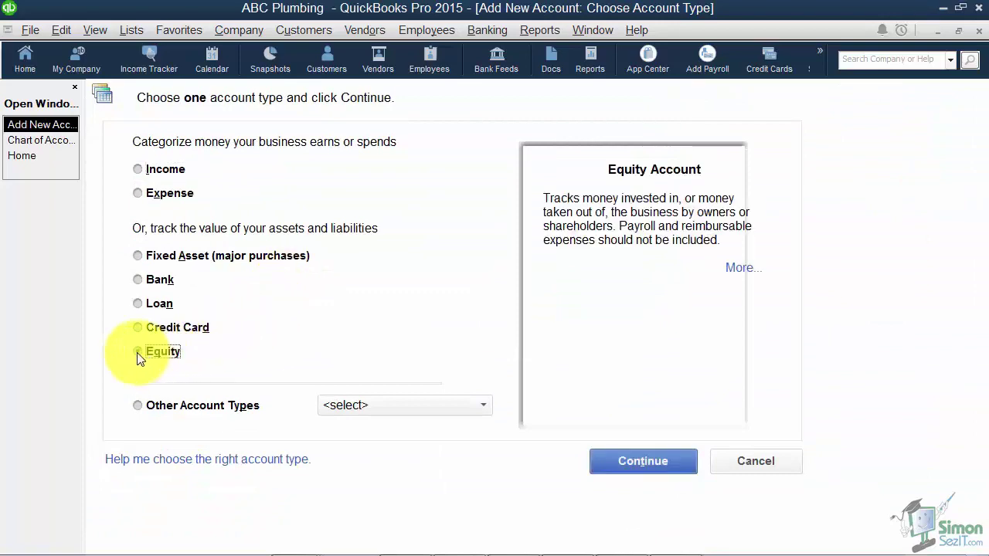
{"action": "left_click", "coordinate": [621, 459]}
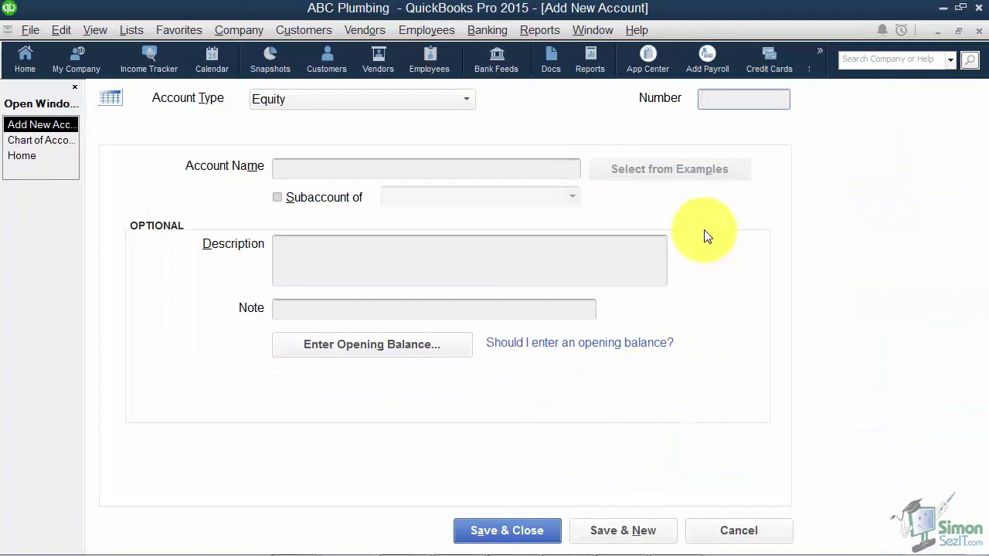
Step: Give the equity account the number 33000 and the name Owner, then save it and open a blank form for another account
{"action": "type", "text": "33000"}
{"action": "key", "text": "Tab"}
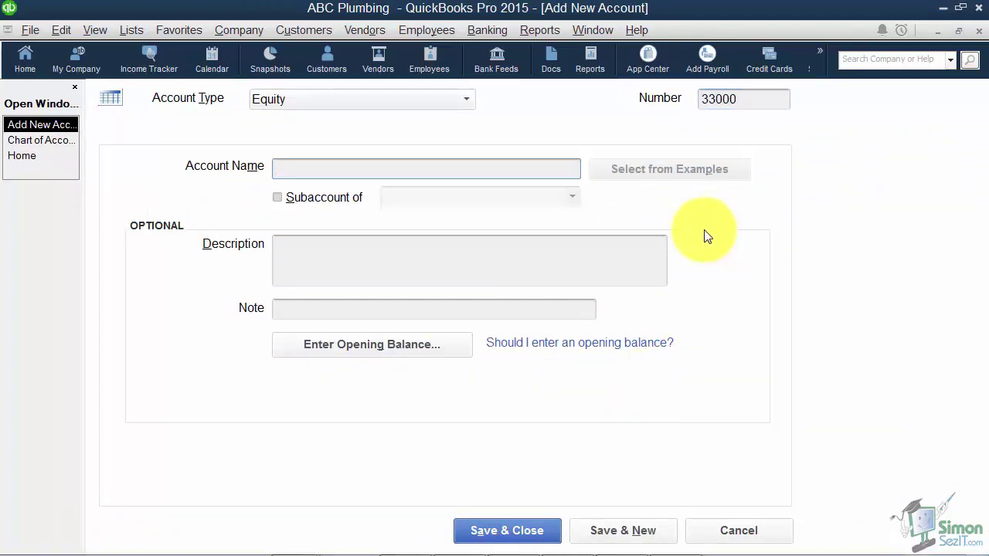
{"action": "type", "text": "Owner"}
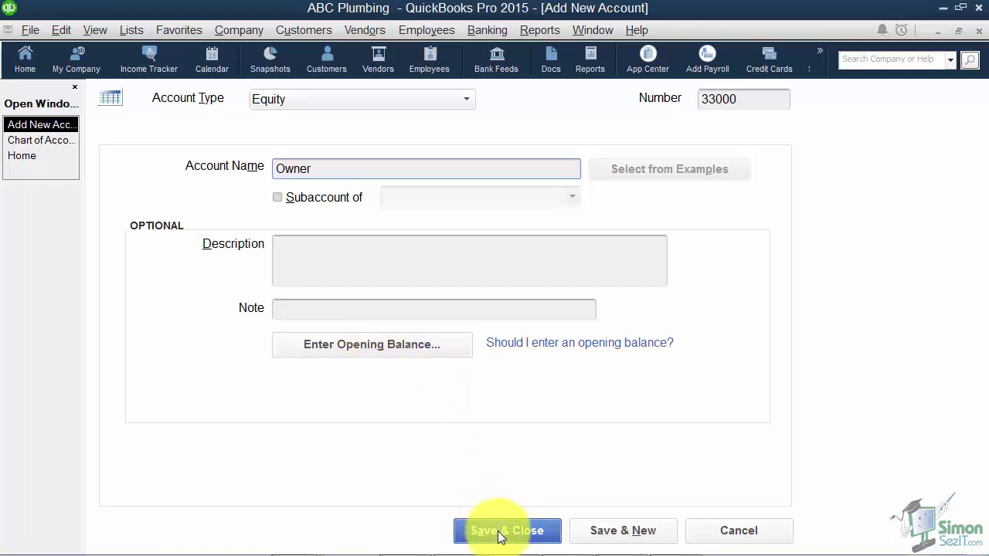
{"action": "left_click", "coordinate": [637, 537]}
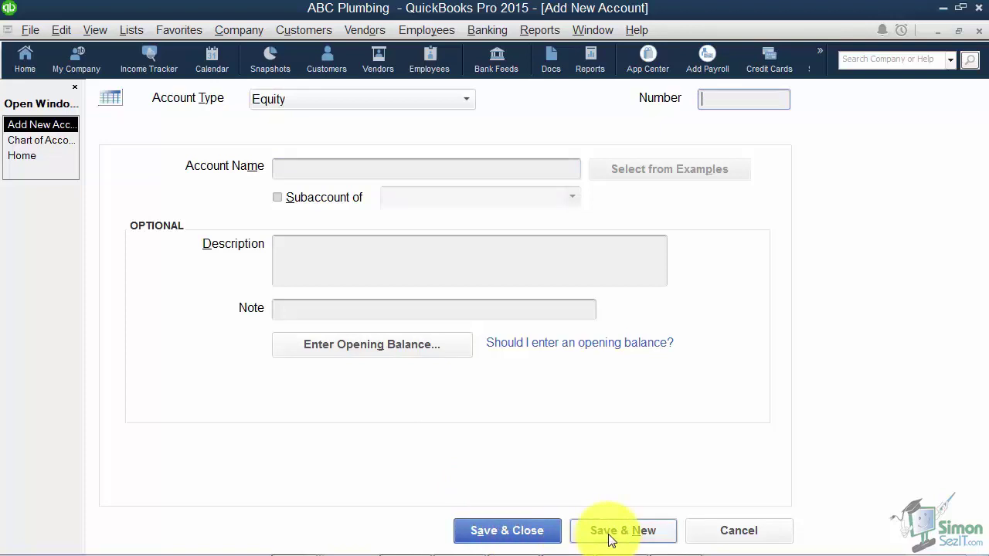
Step: Name the equity account Contributions, make it a subaccount of 33000 Owner, and save it to start another account
{"action": "left_click", "coordinate": [468, 169]}
{"action": "type", "text": "Contributions"}
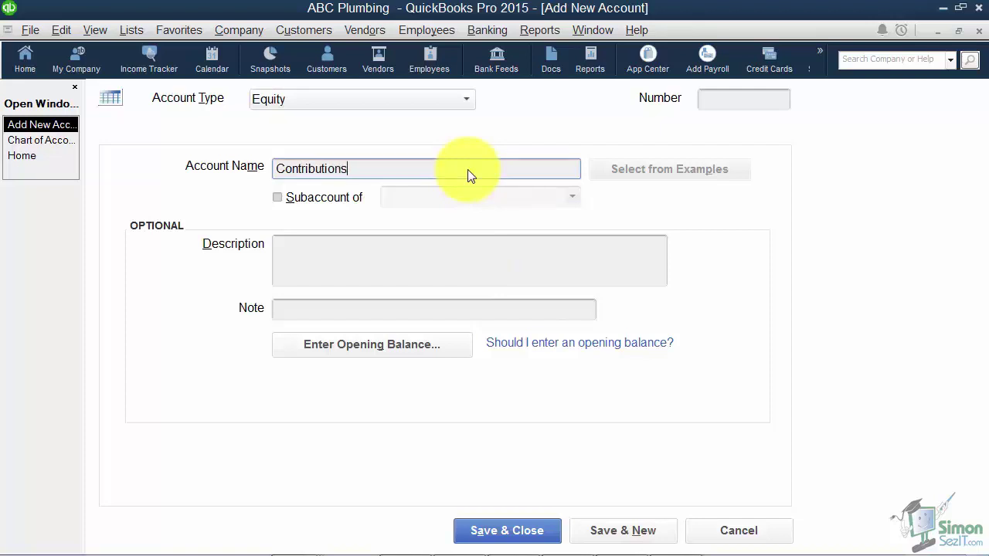
{"action": "left_click", "coordinate": [278, 197]}
{"action": "type", "text": "Owner"}
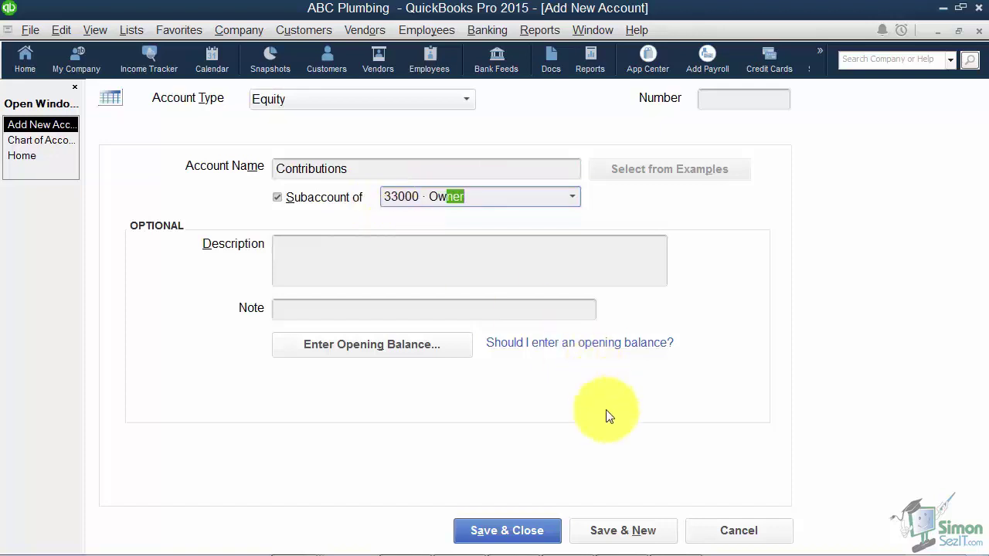
{"action": "left_click", "coordinate": [636, 539]}
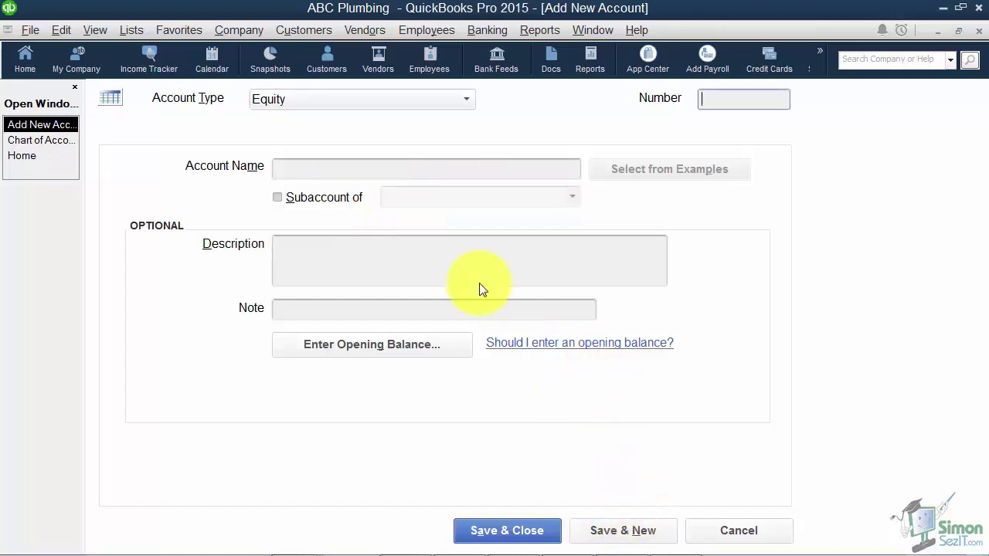
Step: Create an equity account named Draws as a subaccount of 33000 Owner, then save it and return to the chart of accounts
{"action": "left_click", "coordinate": [425, 170]}
{"action": "type", "text": "Draws"}
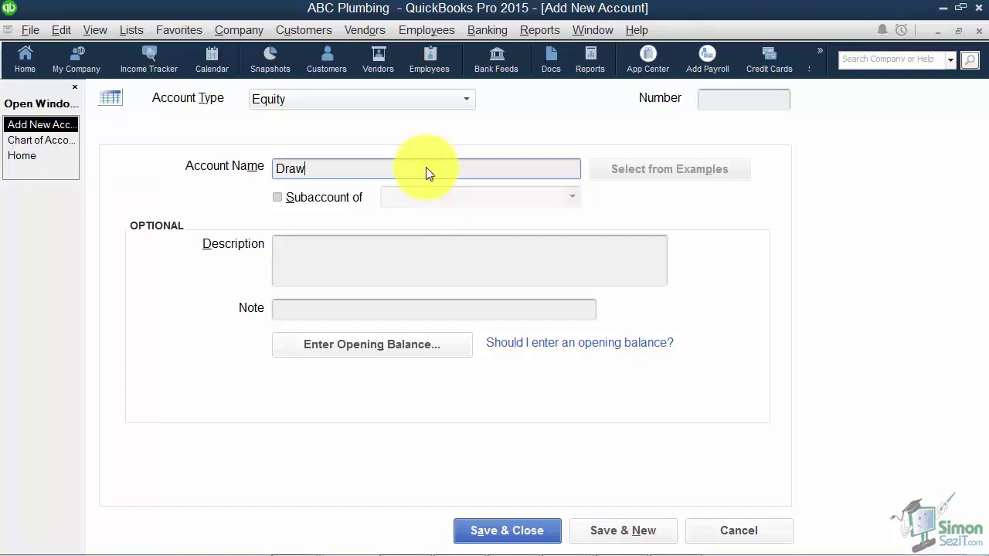
{"action": "left_click", "coordinate": [279, 198]}
{"action": "left_click", "coordinate": [409, 197]}
{"action": "type", "text": "Owner"}
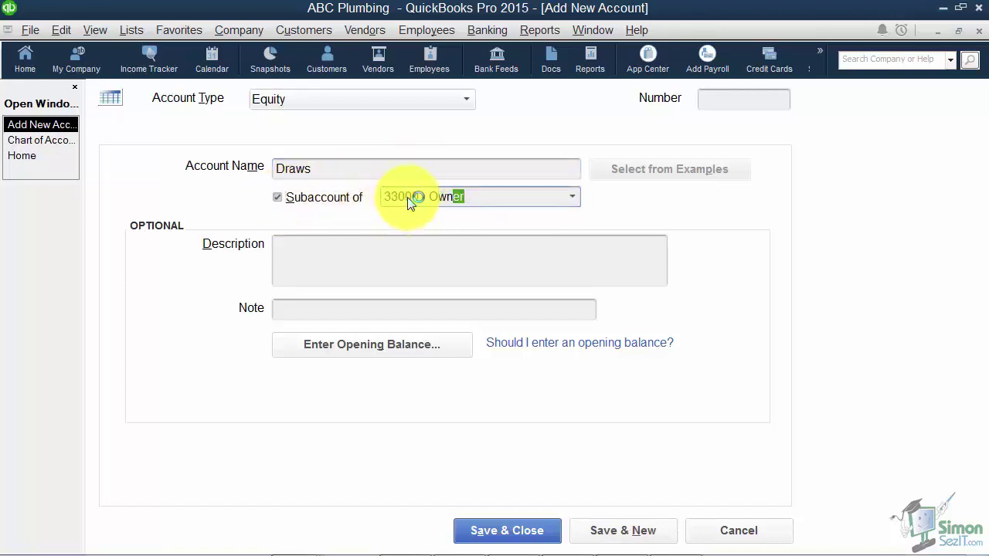
{"action": "left_click", "coordinate": [524, 533]}
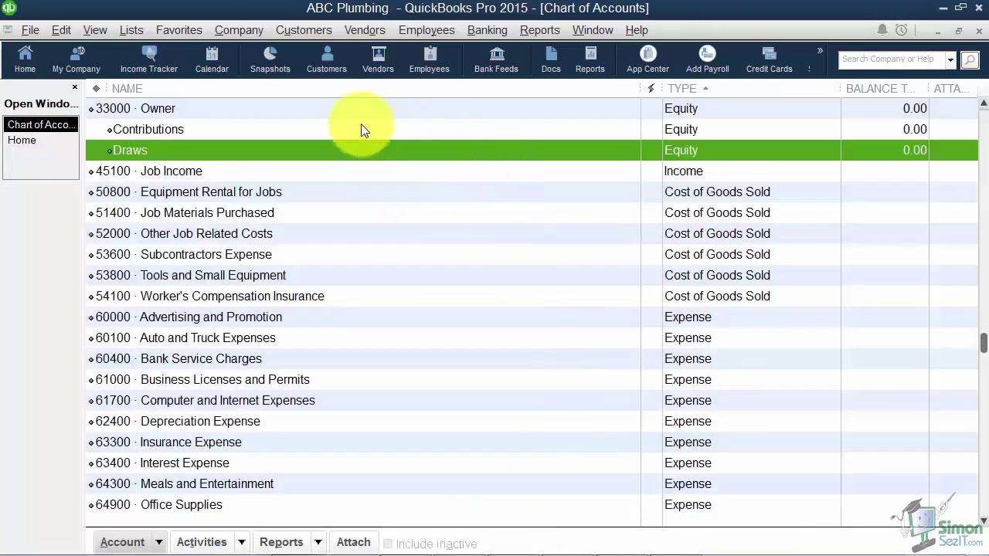
Step: Review the Owner equity account with its Contributions and Draws subaccounts, and look through the expense accounts in the list
{"action": "left_click", "coordinate": [309, 108]}
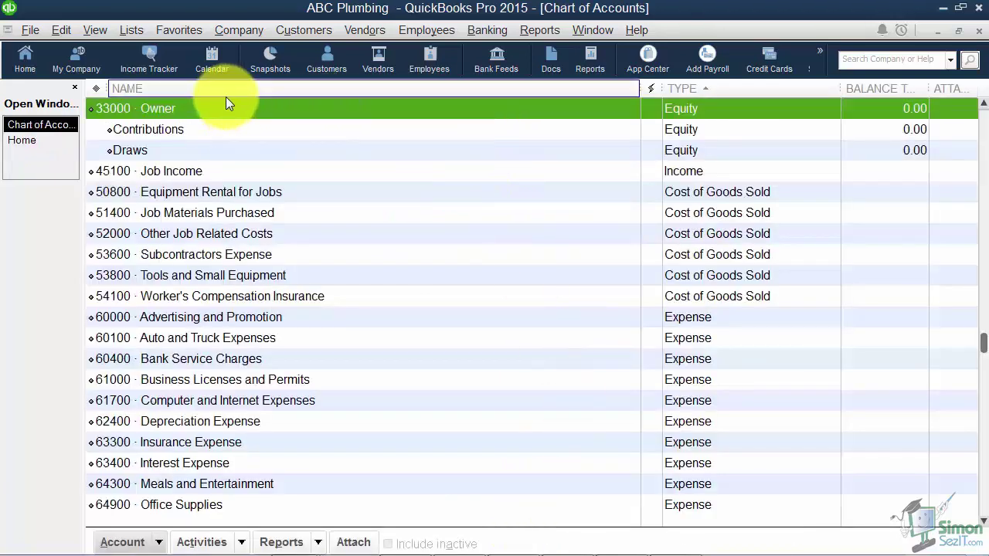
{"action": "left_click", "coordinate": [186, 130]}
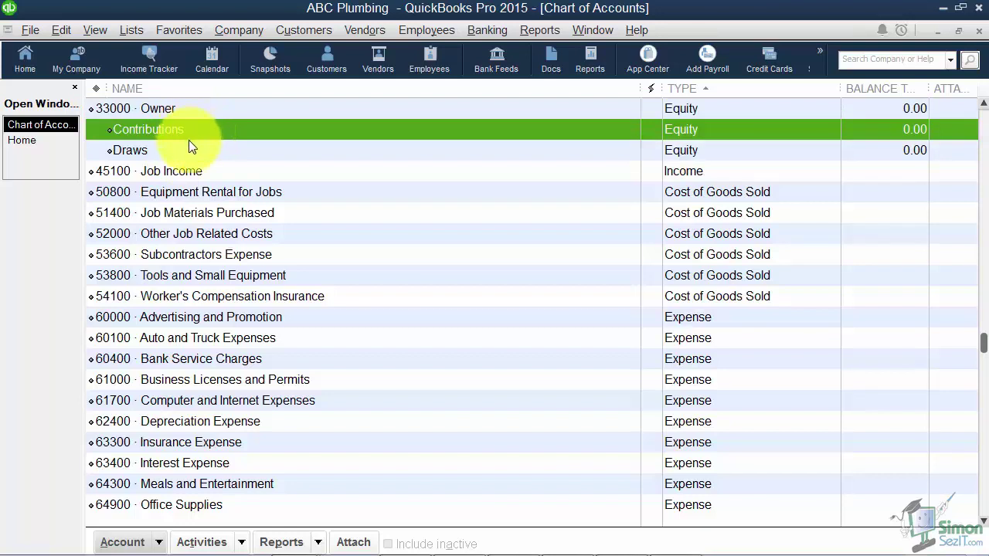
{"action": "left_click", "coordinate": [180, 149]}
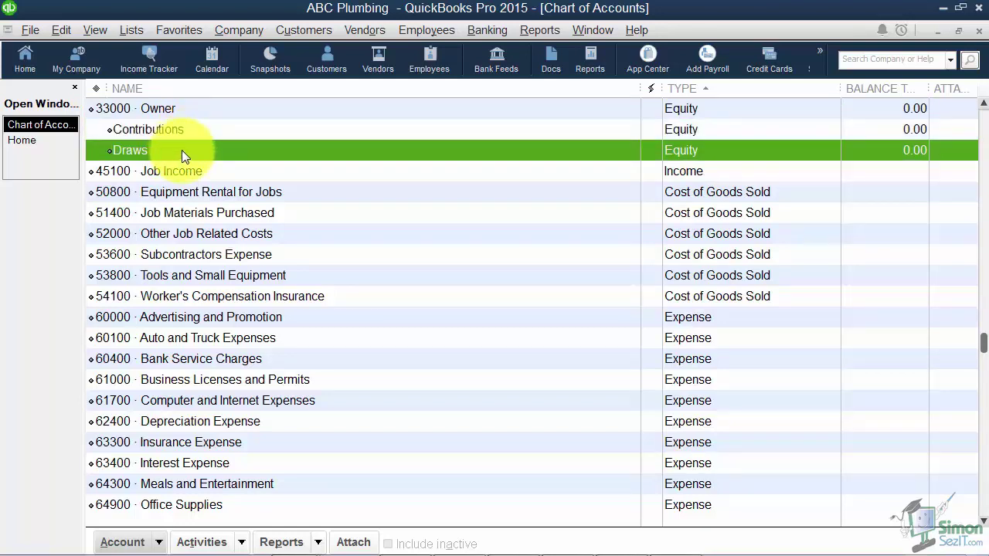
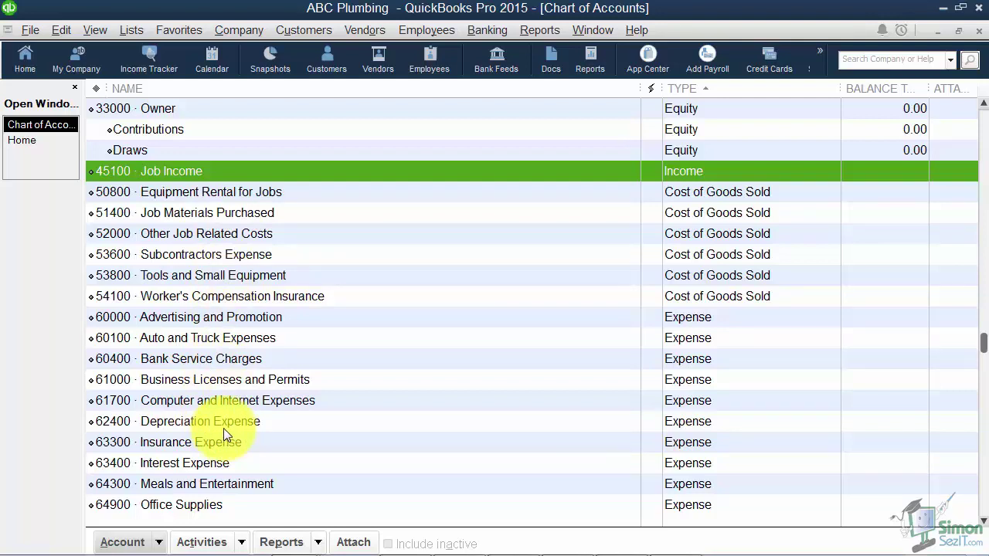
{"action": "left_click", "coordinate": [271, 318]}
{"action": "scroll", "coordinate": [357, 340], "scroll_direction": "down", "scroll_amount": 1}
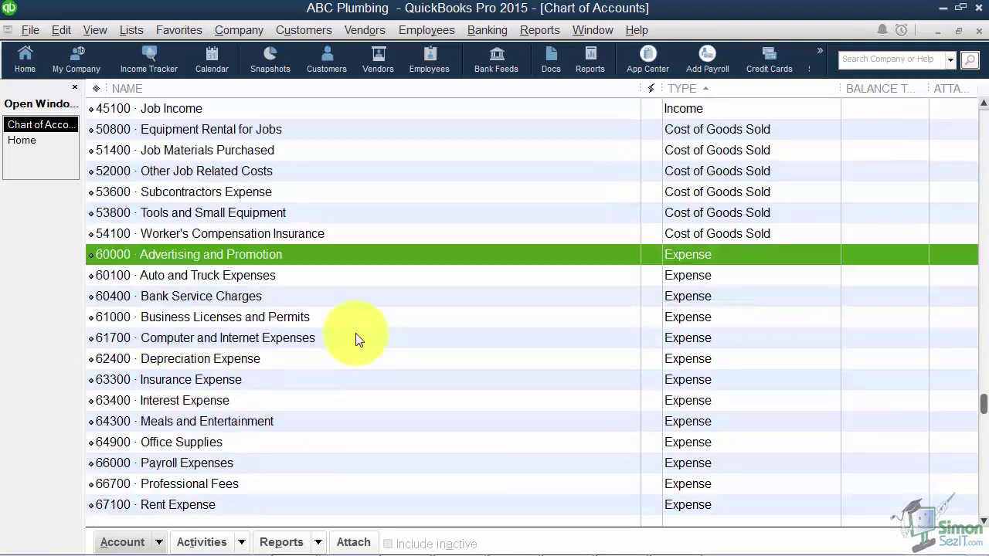
{"action": "scroll", "coordinate": [359, 333], "scroll_direction": "down", "scroll_amount": 1}
{"action": "scroll", "coordinate": [361, 329], "scroll_direction": "down", "scroll_amount": 1}
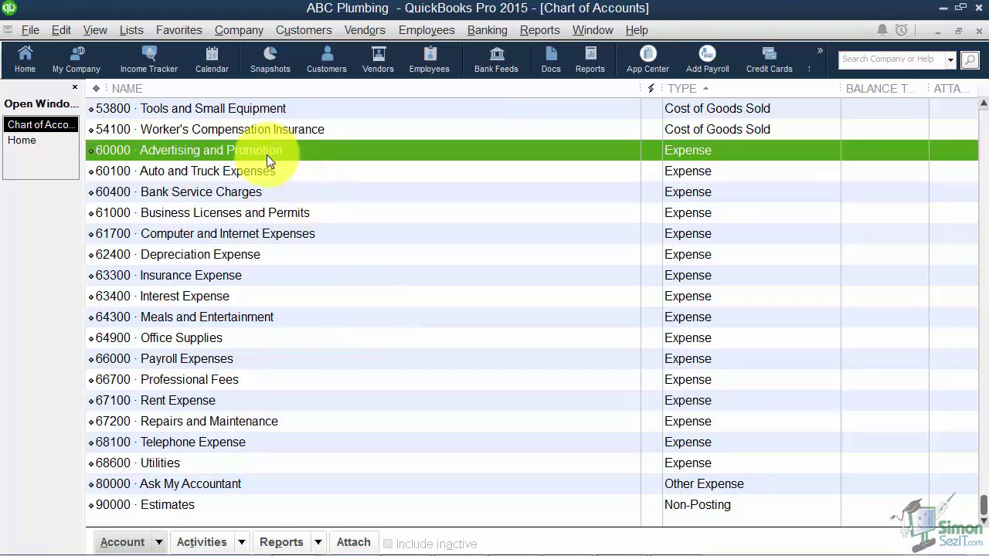
Step: Start a new account from the Auto and Truck Expenses row with Expense as its account type
{"action": "left_click", "coordinate": [218, 171]}
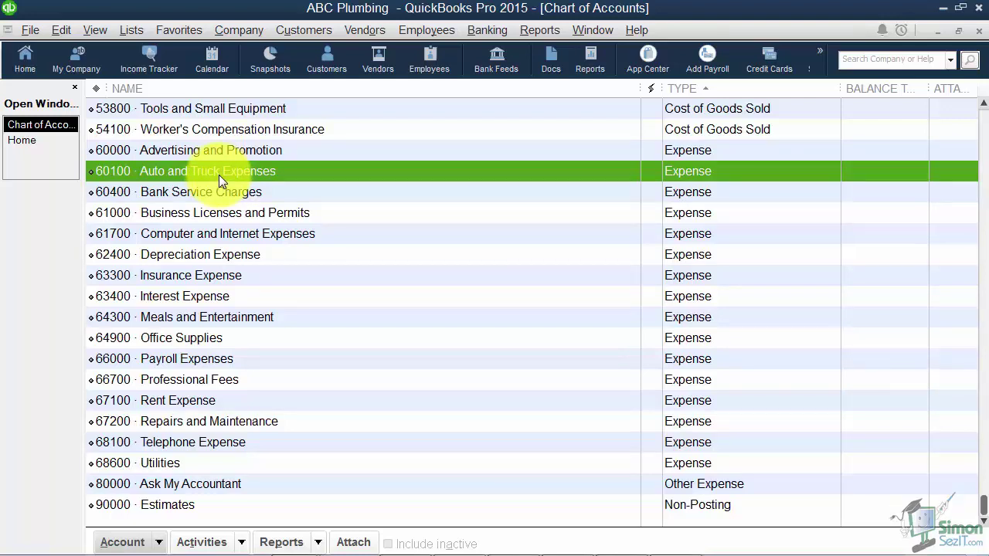
{"action": "double_click", "coordinate": [166, 174]}
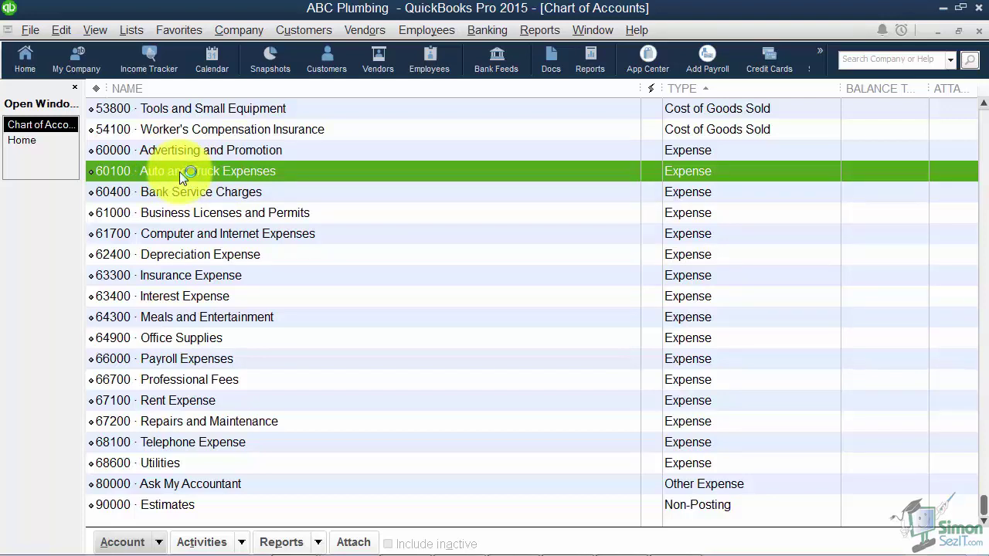
{"action": "right_click", "coordinate": [181, 176]}
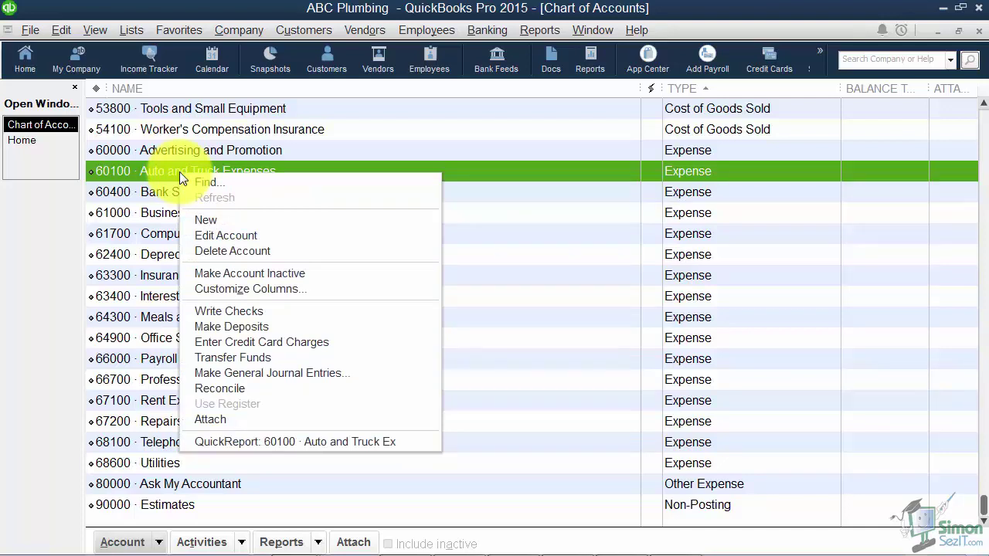
{"action": "left_click", "coordinate": [207, 221]}
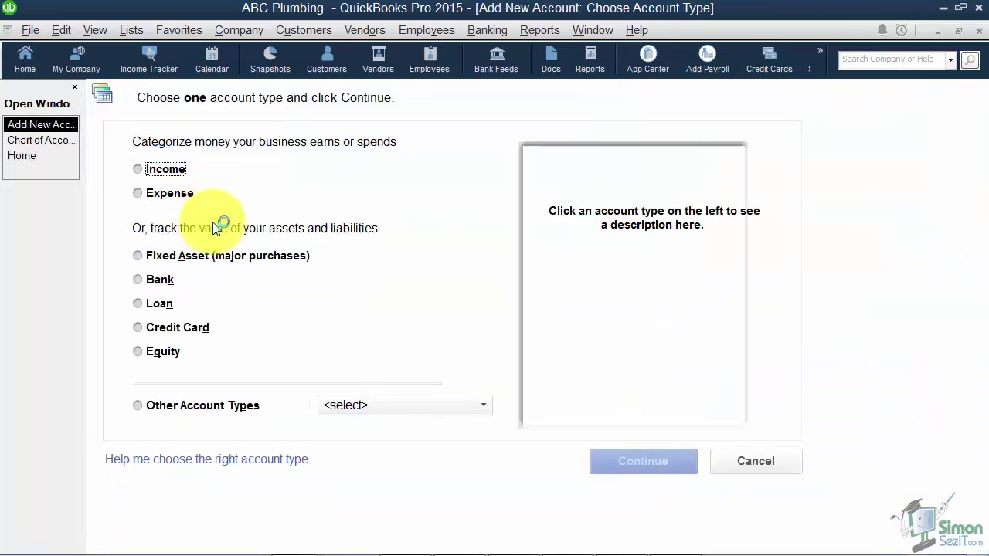
{"action": "left_click", "coordinate": [144, 193]}
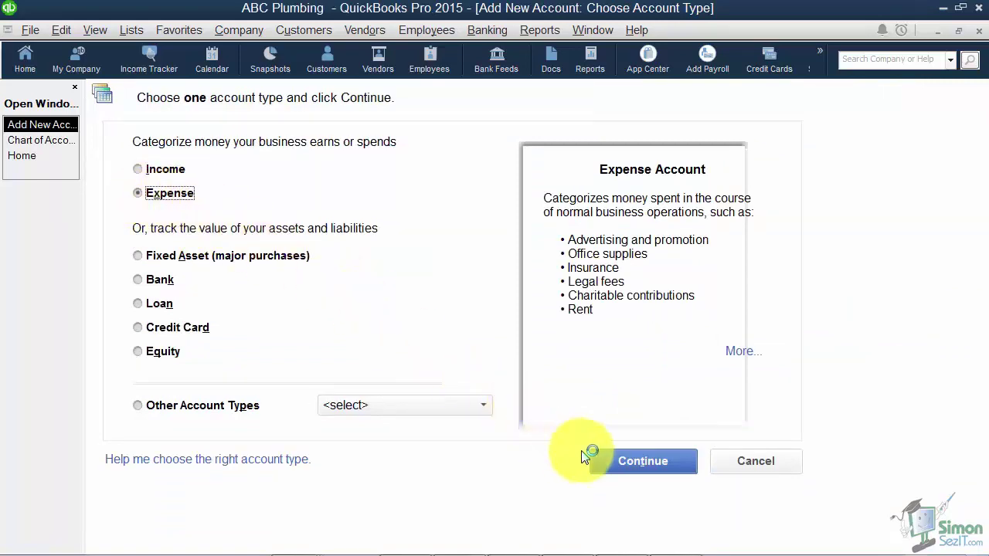
{"action": "left_click", "coordinate": [612, 463]}
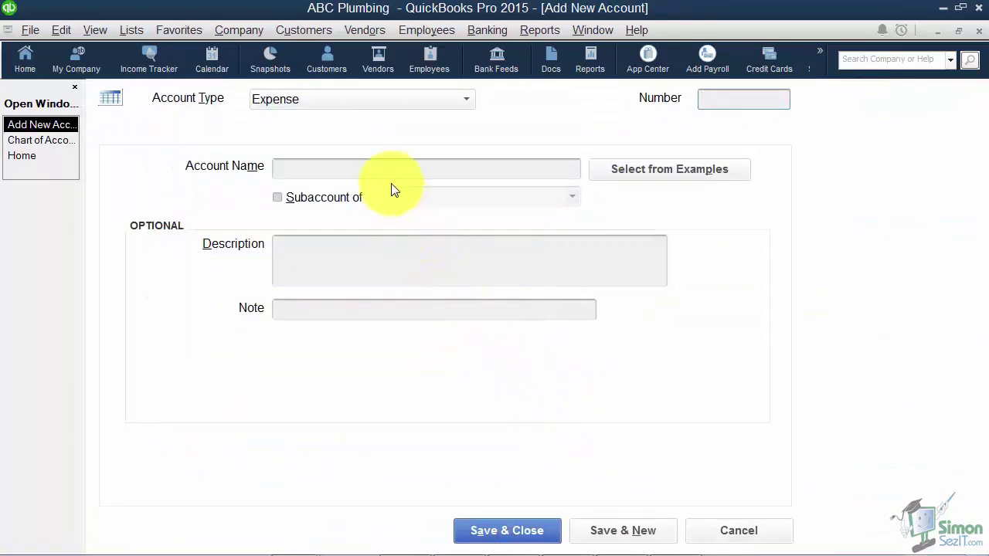
Step: Name the expense account Fuel, make it a subaccount of 60100 Auto and Truck Expenses, and save and close it
{"action": "left_click", "coordinate": [388, 171]}
{"action": "type", "text": "Fu"}
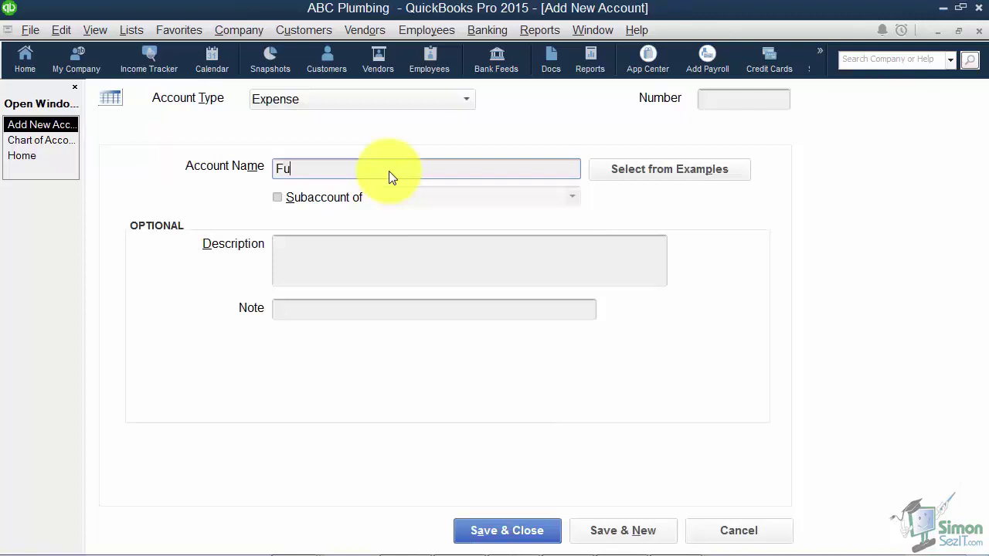
{"action": "type", "text": "el"}
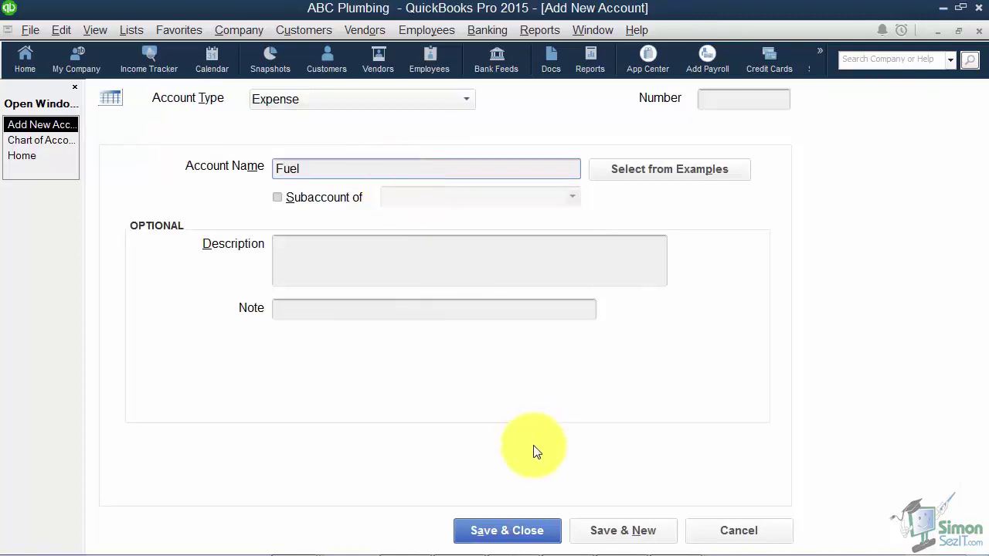
{"action": "left_click", "coordinate": [277, 198]}
{"action": "left_click", "coordinate": [277, 198]}
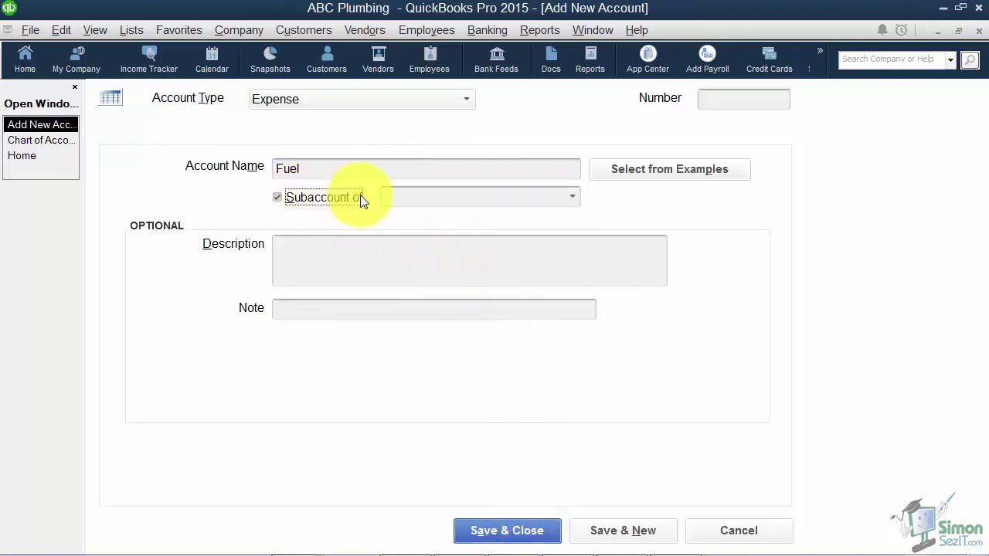
{"action": "left_click", "coordinate": [394, 192]}
{"action": "type", "text": "Auto and Truck Expenses"}
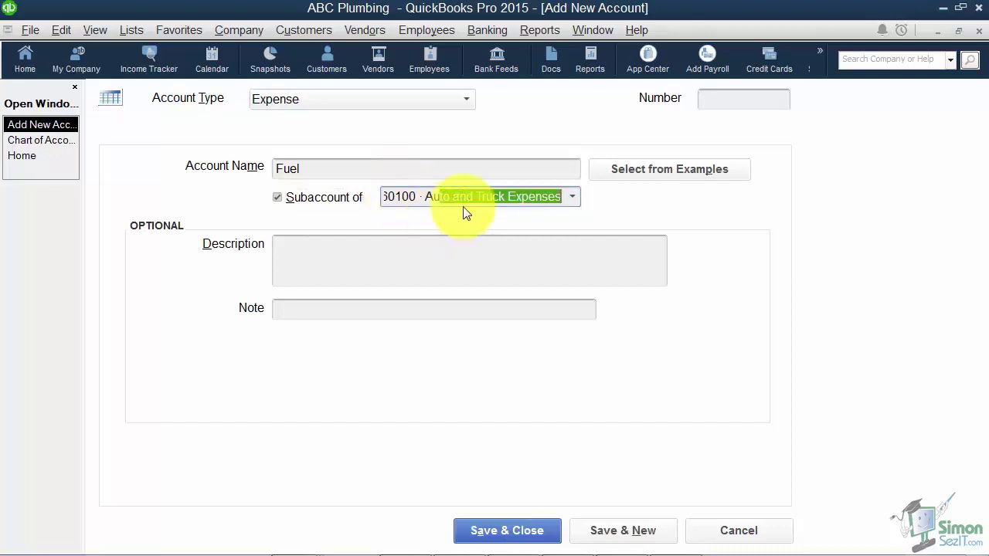
{"action": "left_click", "coordinate": [506, 531]}
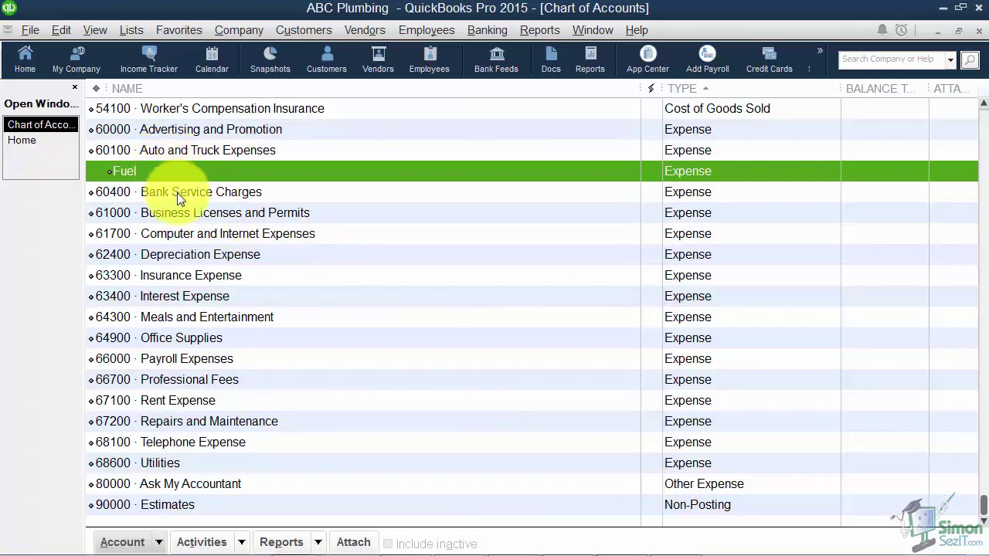
Step: Review the remaining accounts, including Insurance Expense, Professional Fees, Utilities and Ask My Accountant, in the chart of accounts
{"action": "left_click", "coordinate": [186, 276]}
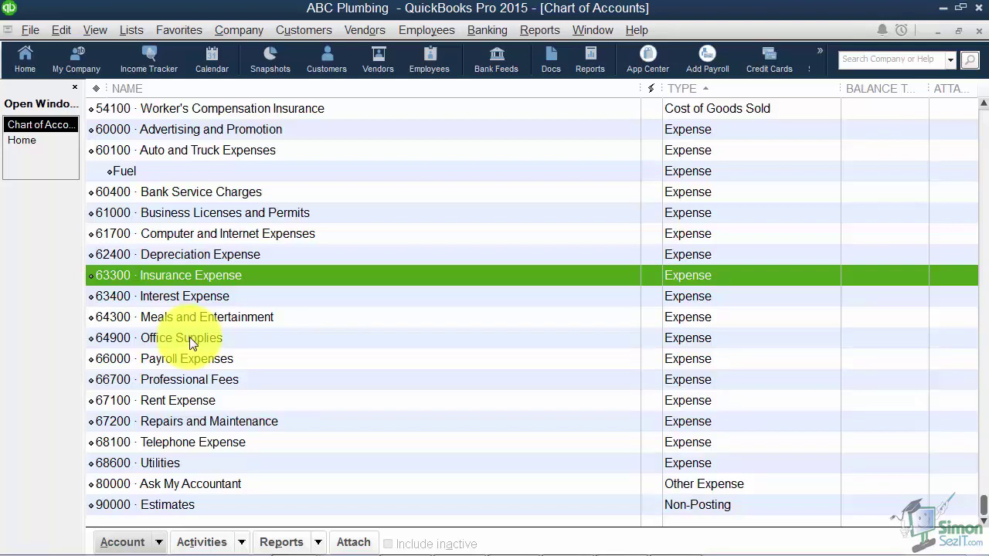
{"action": "left_click", "coordinate": [187, 381]}
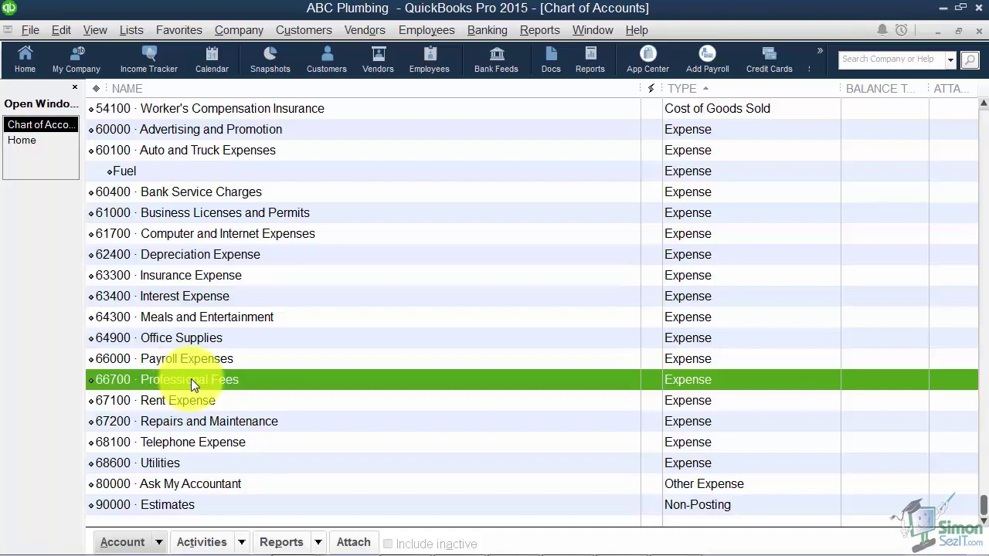
{"action": "left_click", "coordinate": [177, 462]}
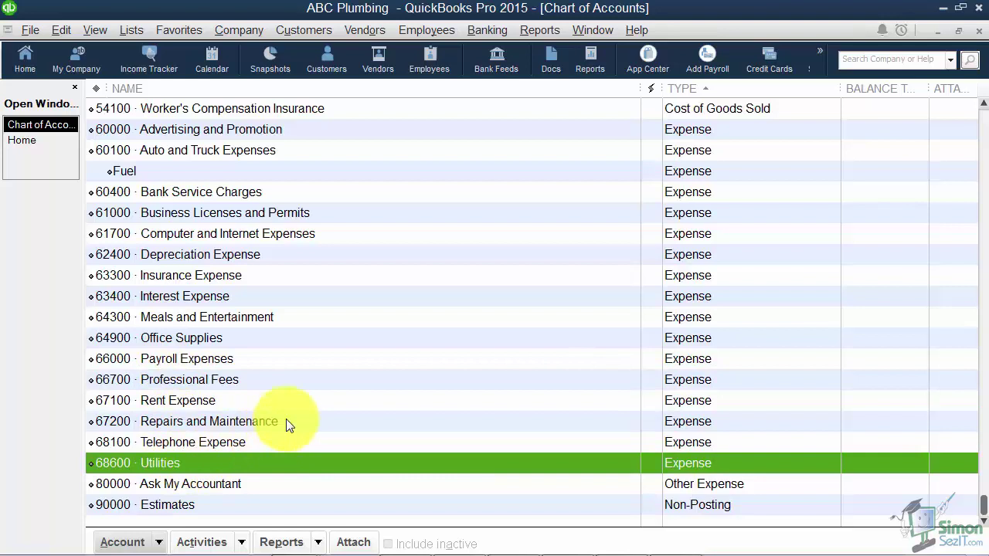
{"action": "left_click", "coordinate": [174, 484]}
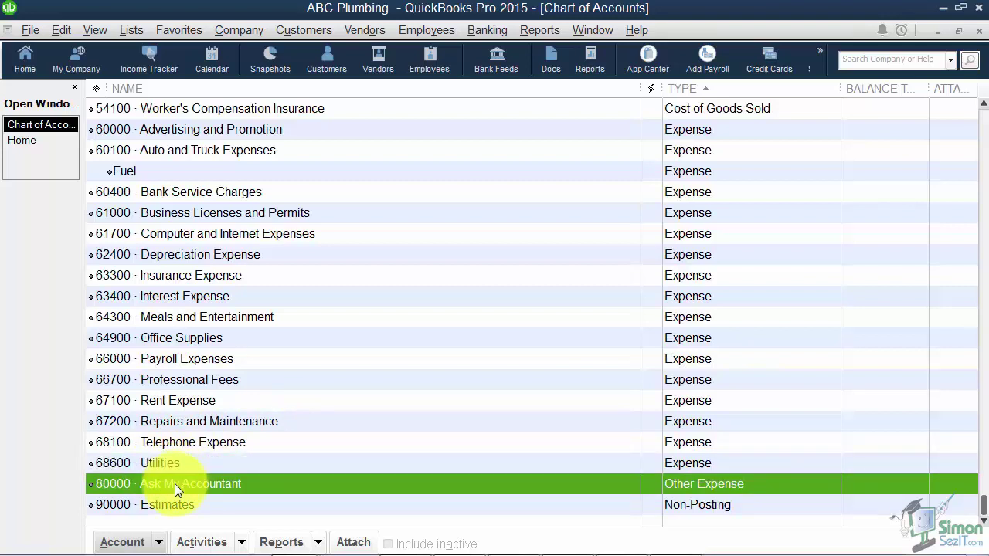
{"action": "double_click", "coordinate": [176, 484]}
{"action": "scroll", "coordinate": [401, 364], "scroll_direction": "up", "scroll_amount": 7}
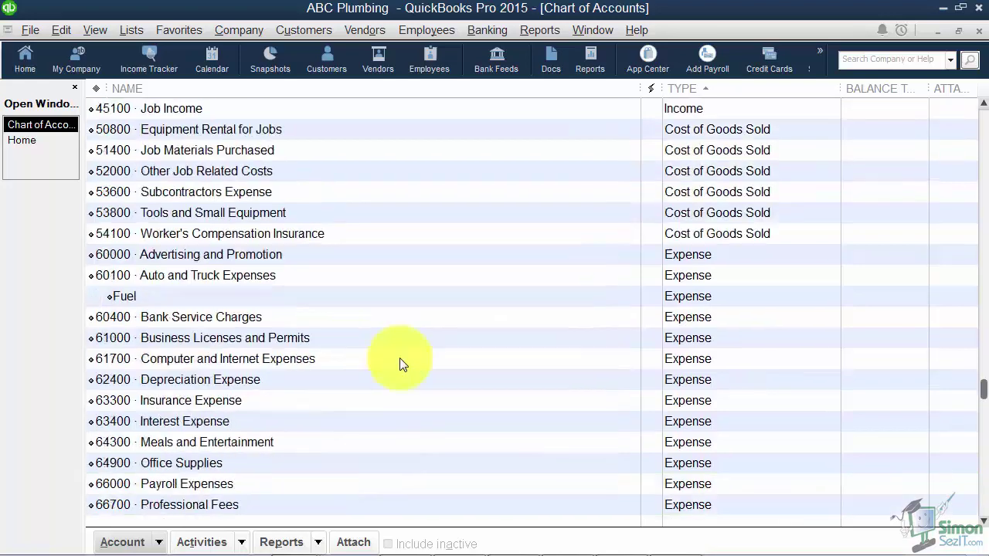